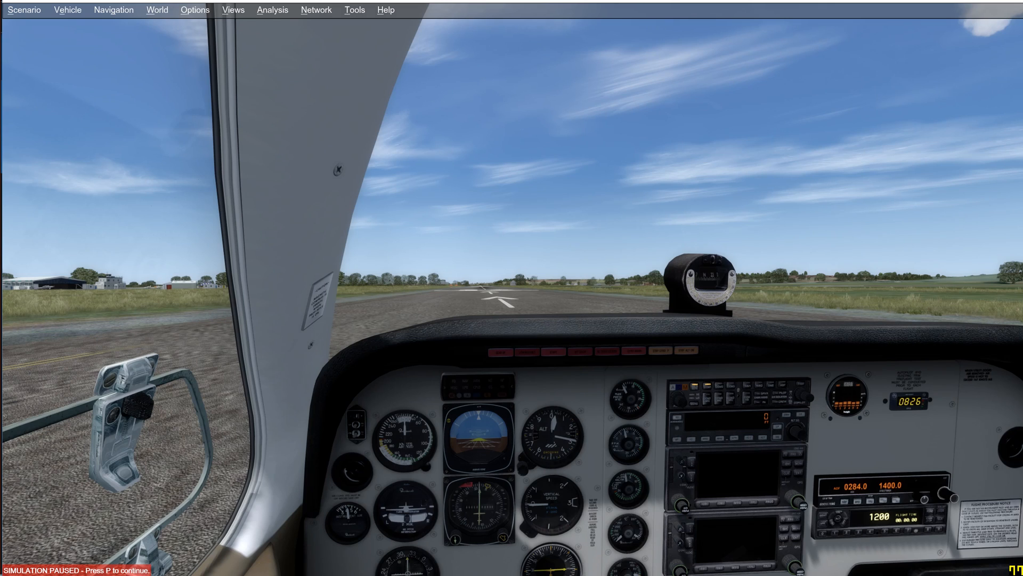
# Resume the flight and look around from the cockpit to both sides, forward and diagonally ahead during the takeoff run
pyautogui.press('p')
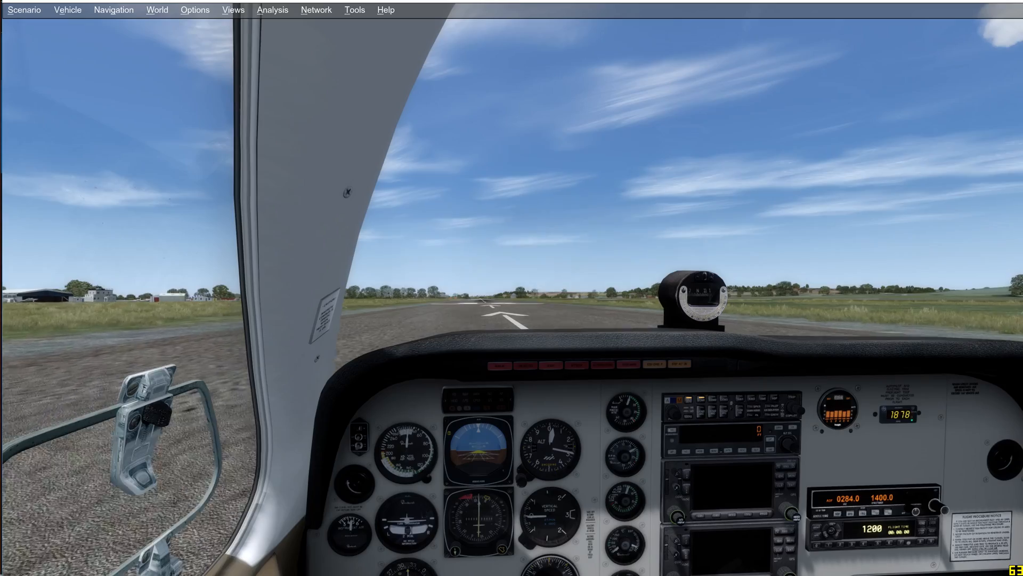
pyautogui.press('KP_6')
pyautogui.press('KP_6')
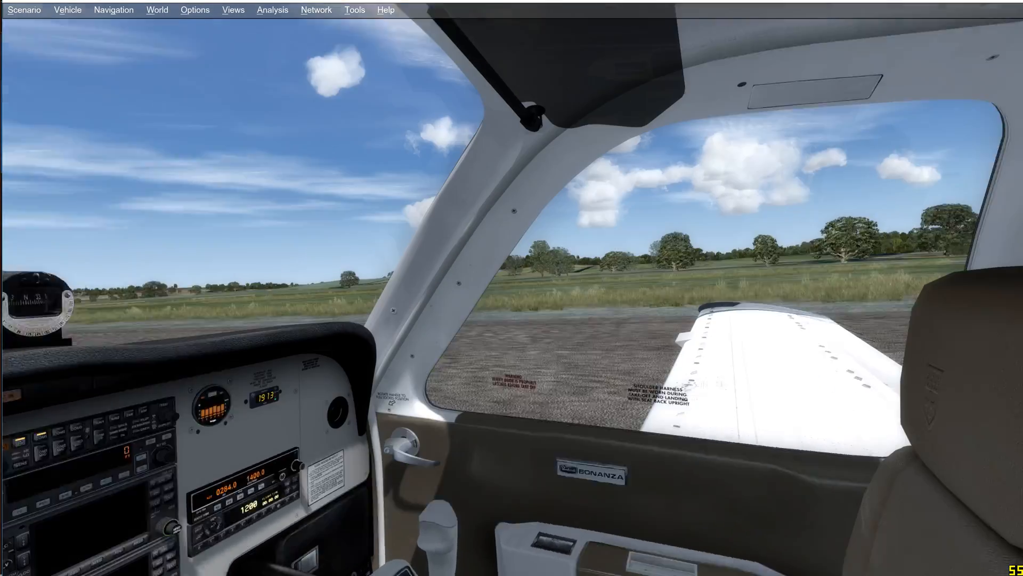
pyautogui.press('KP_4')
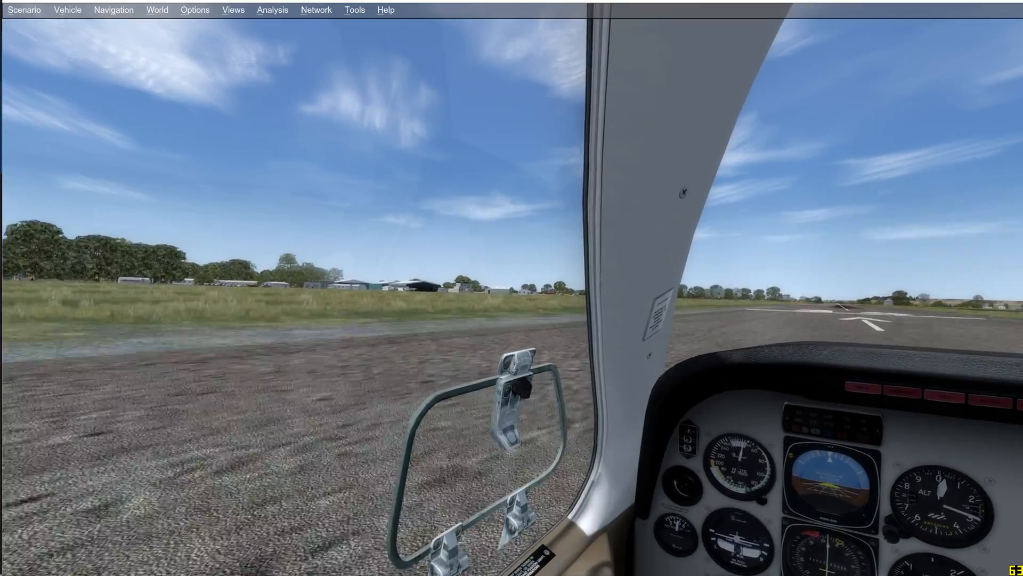
pyautogui.press('KP_4')
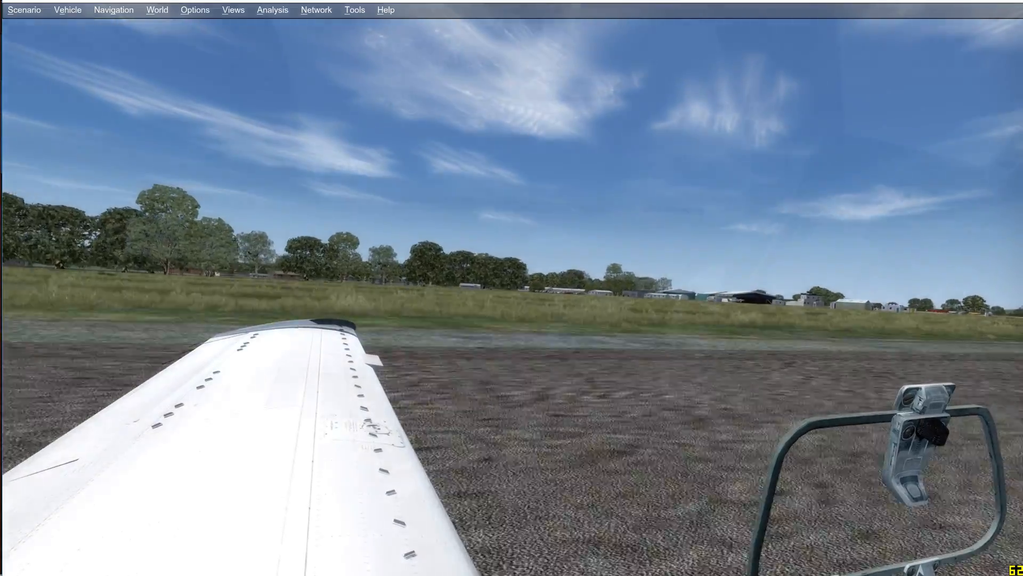
pyautogui.press('KP_4')
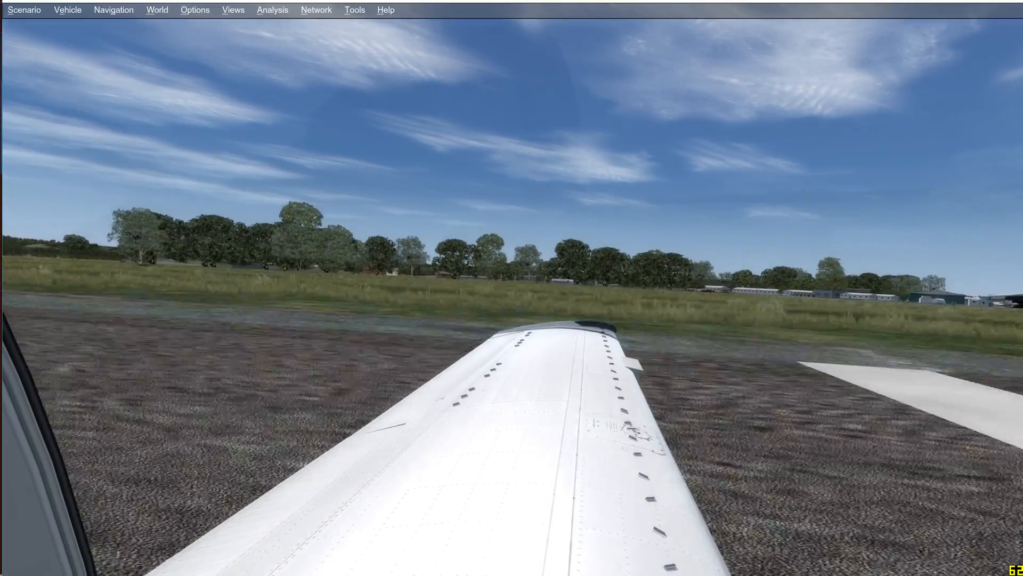
pyautogui.press('KP_8')
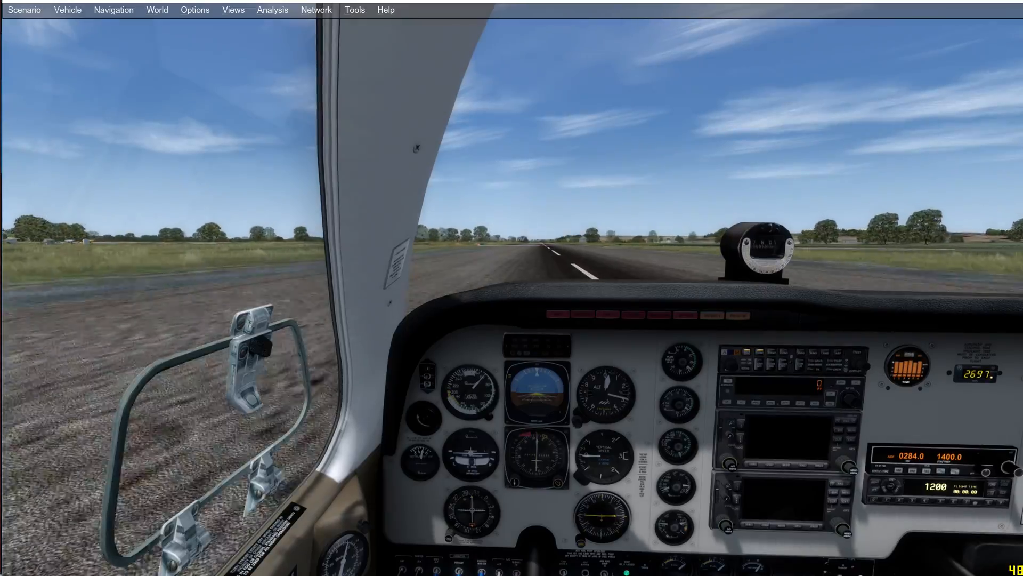
pyautogui.press('KP_7')
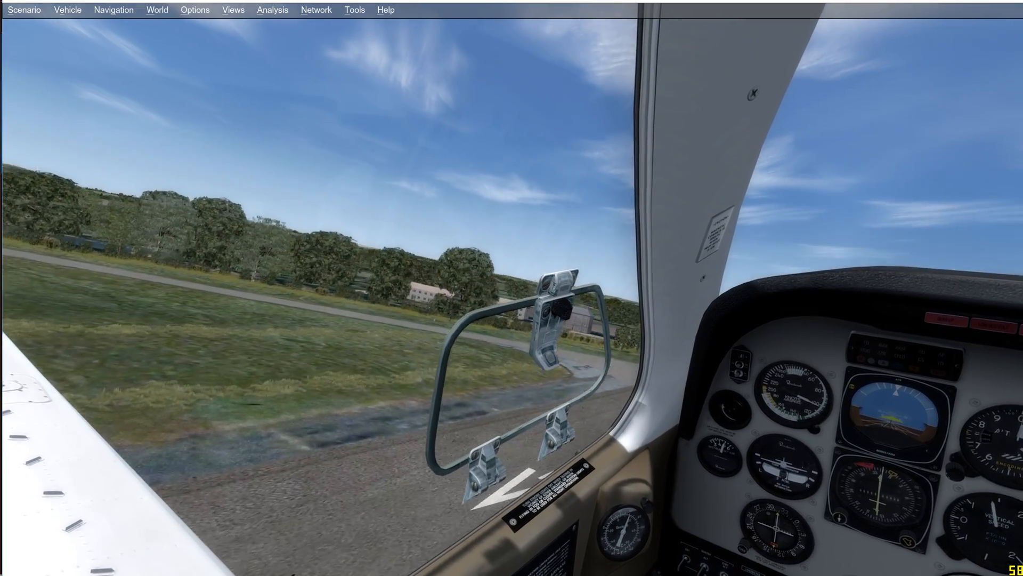
# Pause the flight just after takeoff, resume it, and pause again with the whole airfield in view beyond the wing
pyautogui.press('p')
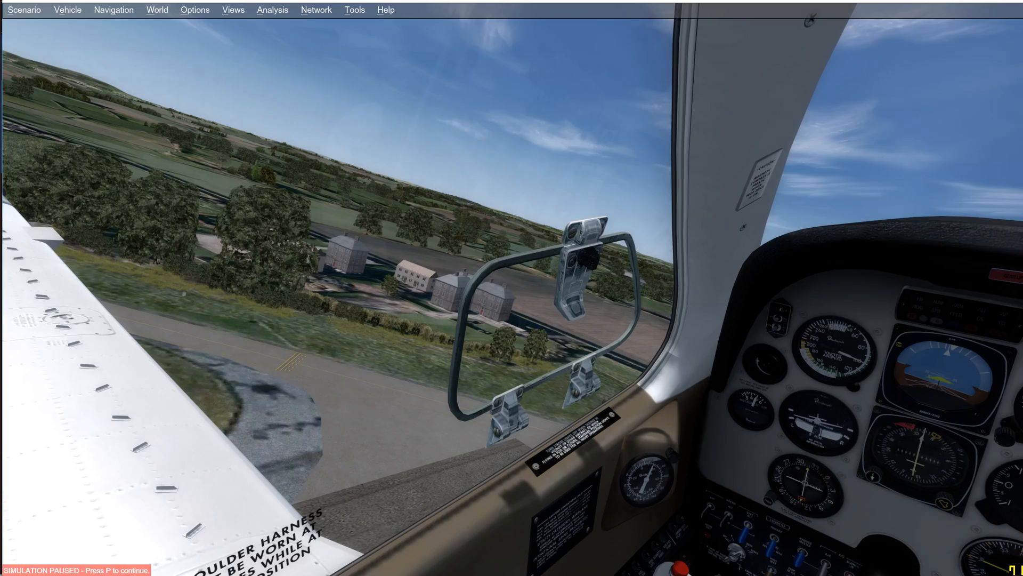
pyautogui.press('p')
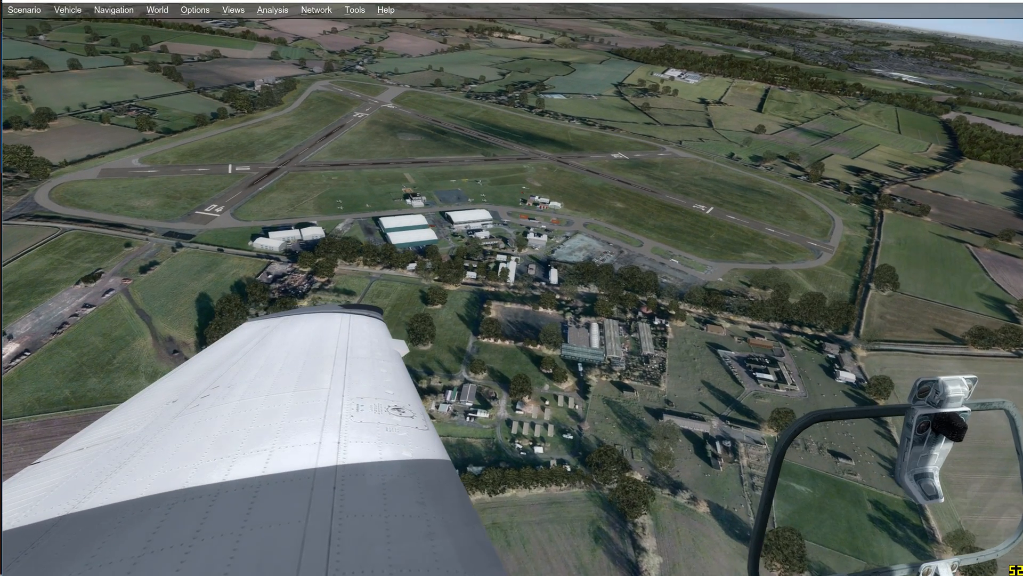
pyautogui.press('p')
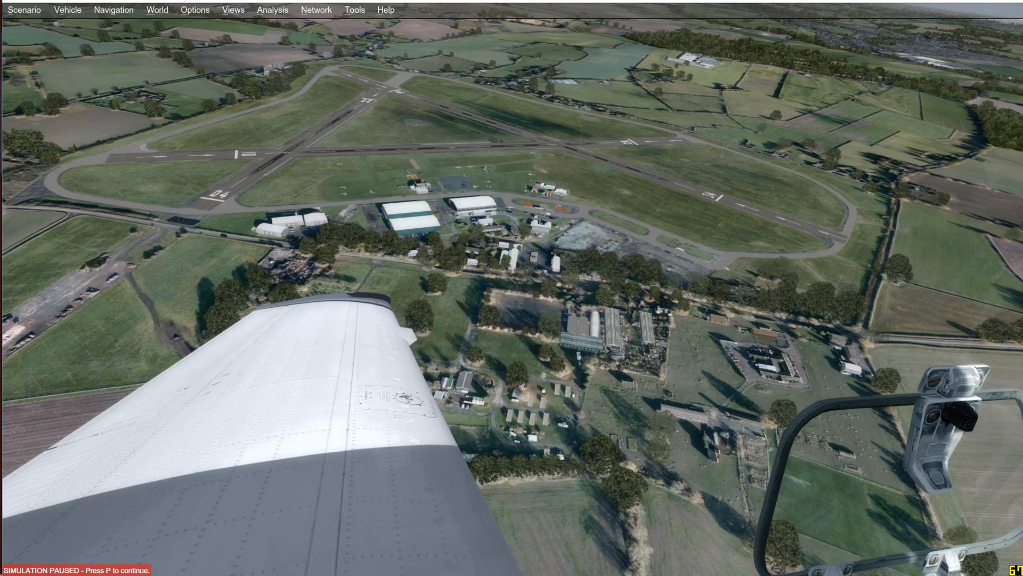
# Leave the current scenario and enter SimDirector, confirming the switch
pyautogui.hotkey('alt', 't')
pyautogui.hotkey('alt', 'v')
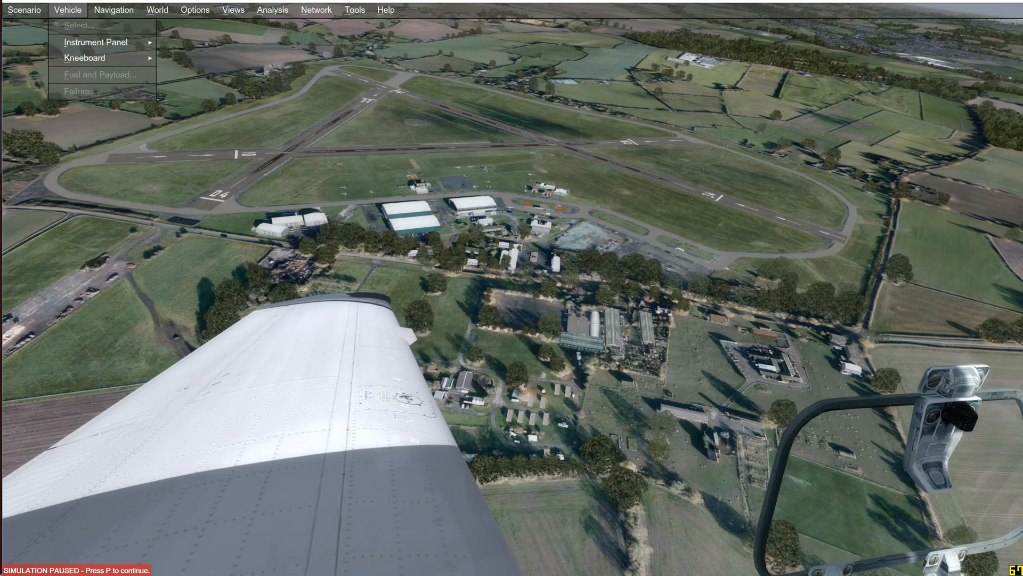
pyautogui.hotkey('alt', 't')
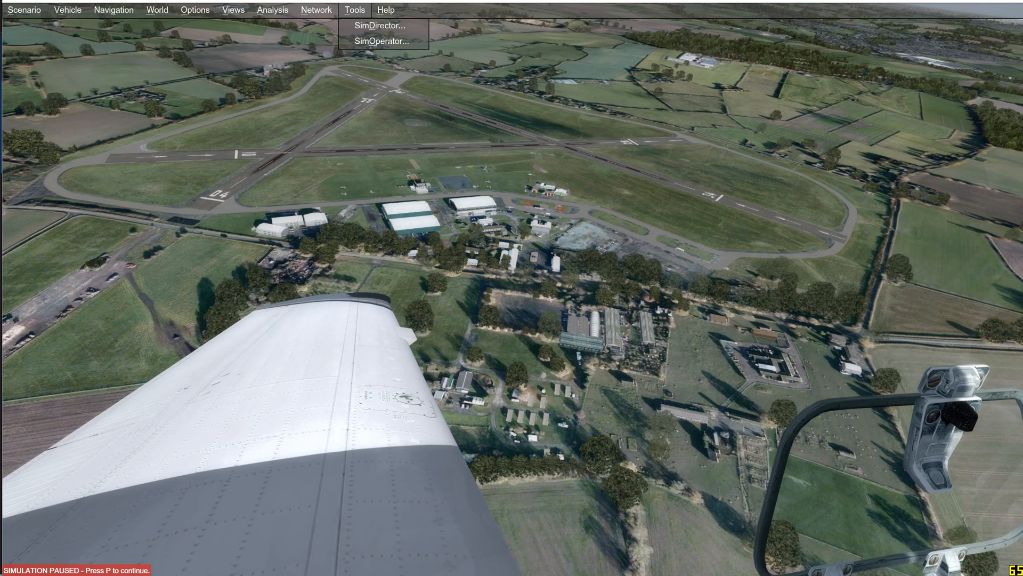
pyautogui.press('Down')
pyautogui.press('Return')
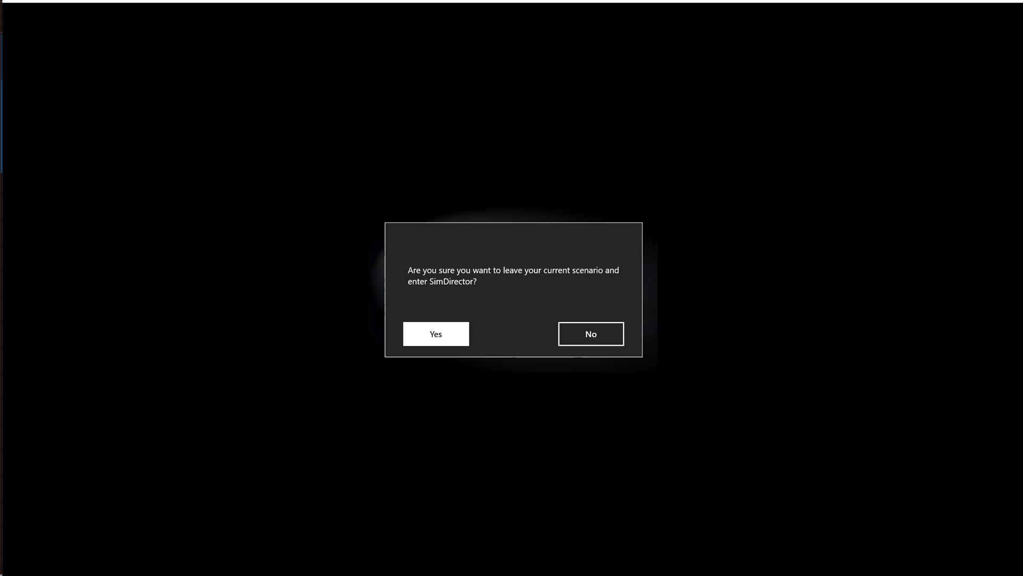
pyautogui.press('Return')
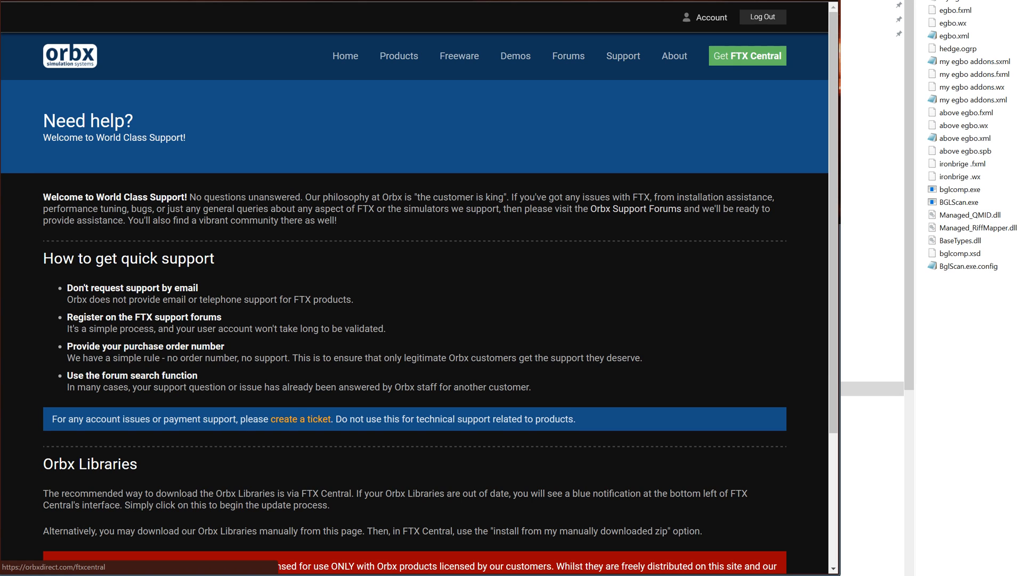
# Look through the Orbx support page down to the Orbx Libraries download, and switch back to SimDirector
pyautogui.scroll(-3, 747, 56)
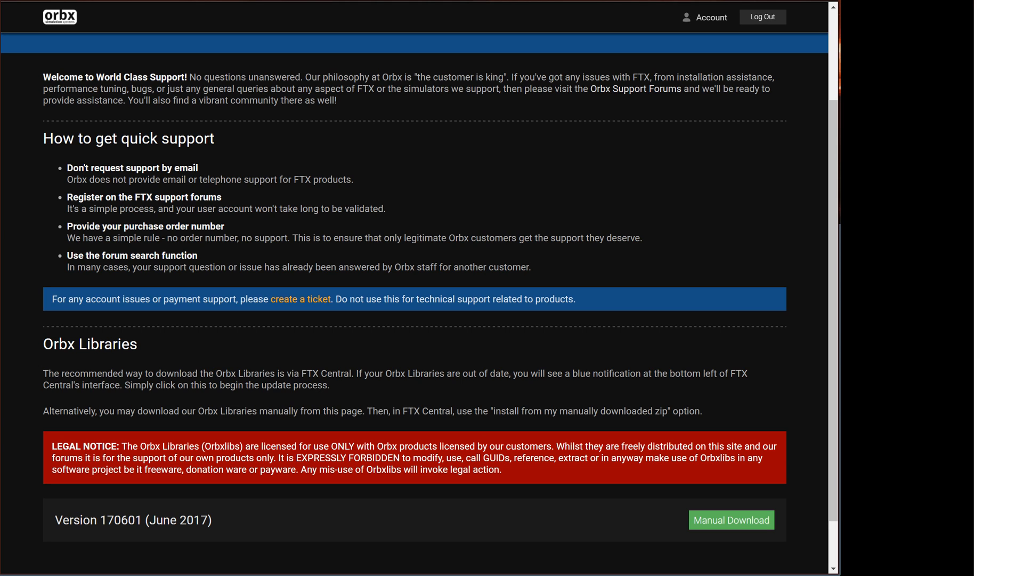
pyautogui.scroll(3, 415, 288)
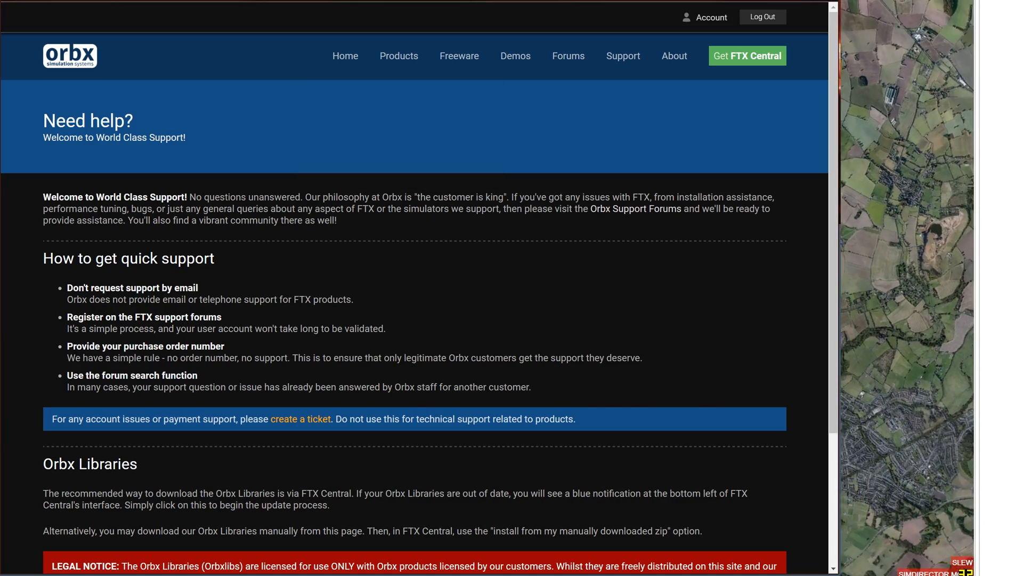
pyautogui.hotkey('alt', 'Tab')
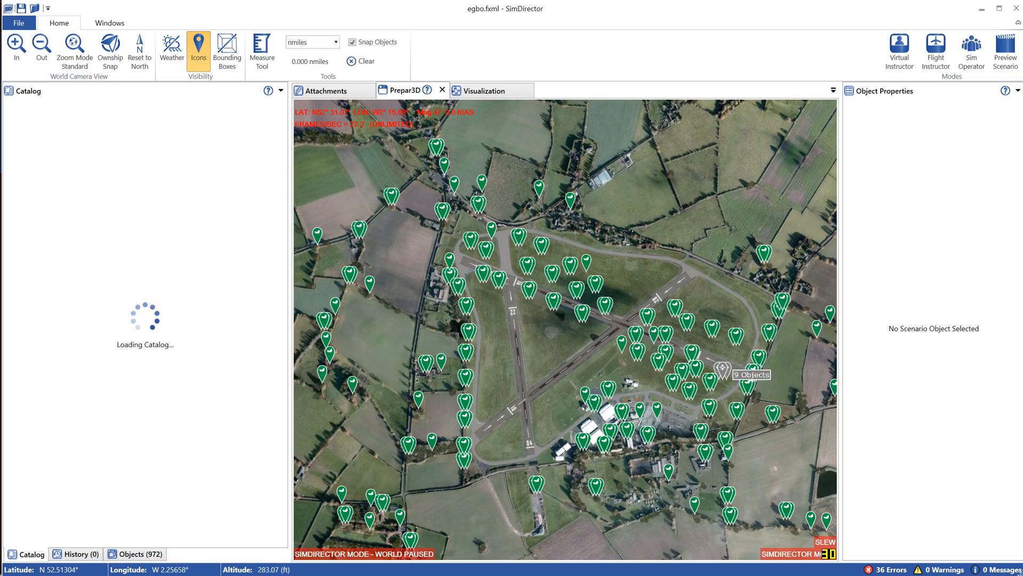
# Examine the runway surface and the adjoining grass with its placed scenery objects from above and at ground level
pyautogui.scroll(8, 722, 369)
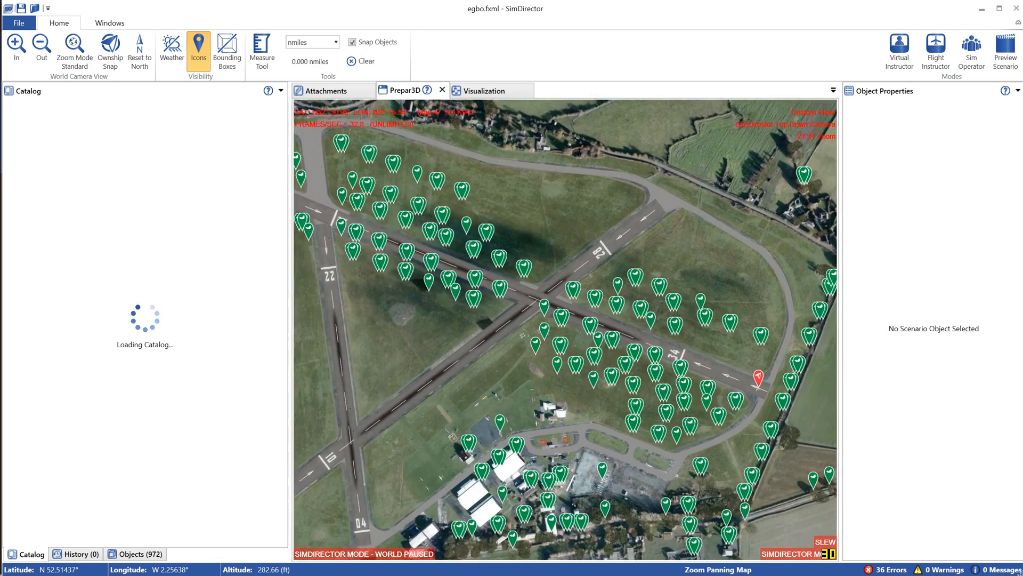
pyautogui.scroll(4, 705, 271)
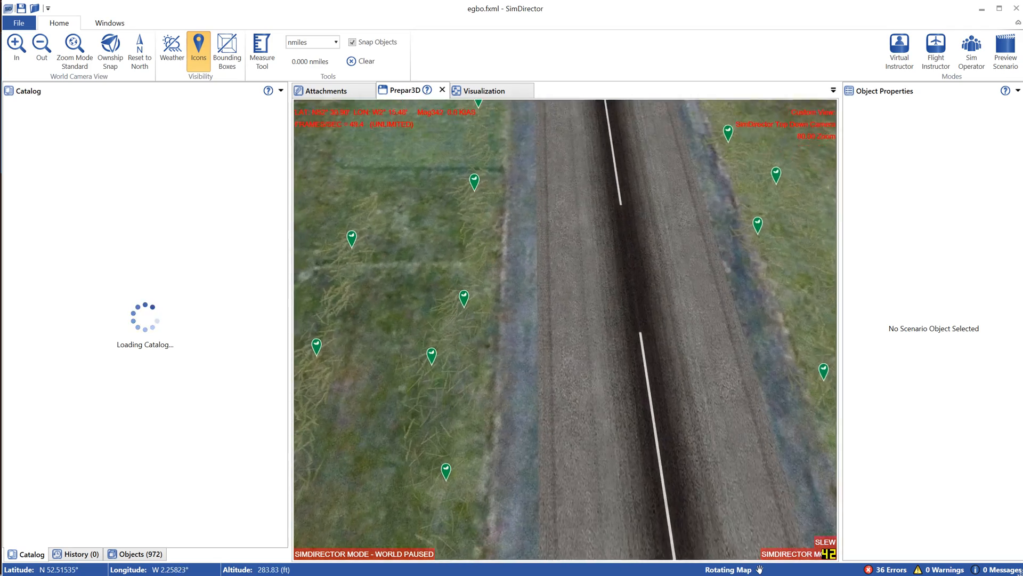
pyautogui.moveTo(560, 299); pyautogui.dragTo(416, 177, button='middle')
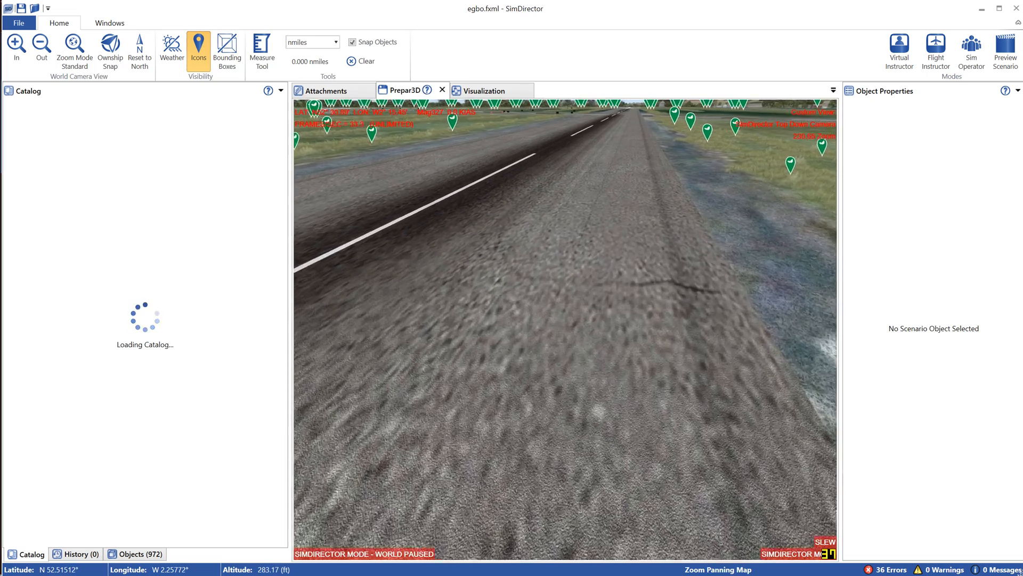
pyautogui.moveTo(672, 184); pyautogui.dragTo(554, 195, button='middle')
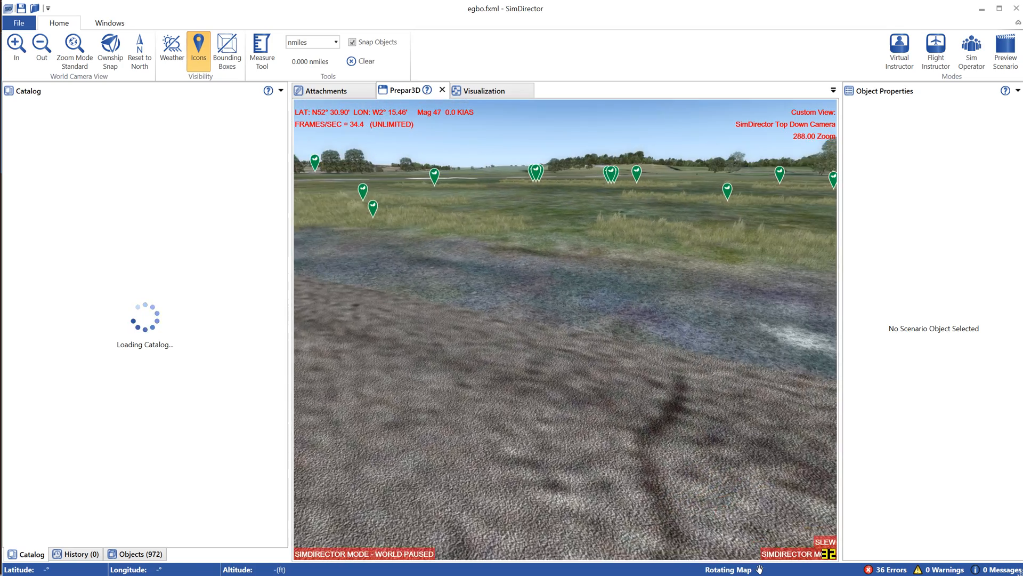
pyautogui.moveTo(493, 160); pyautogui.dragTo(594, 109, button='middle')
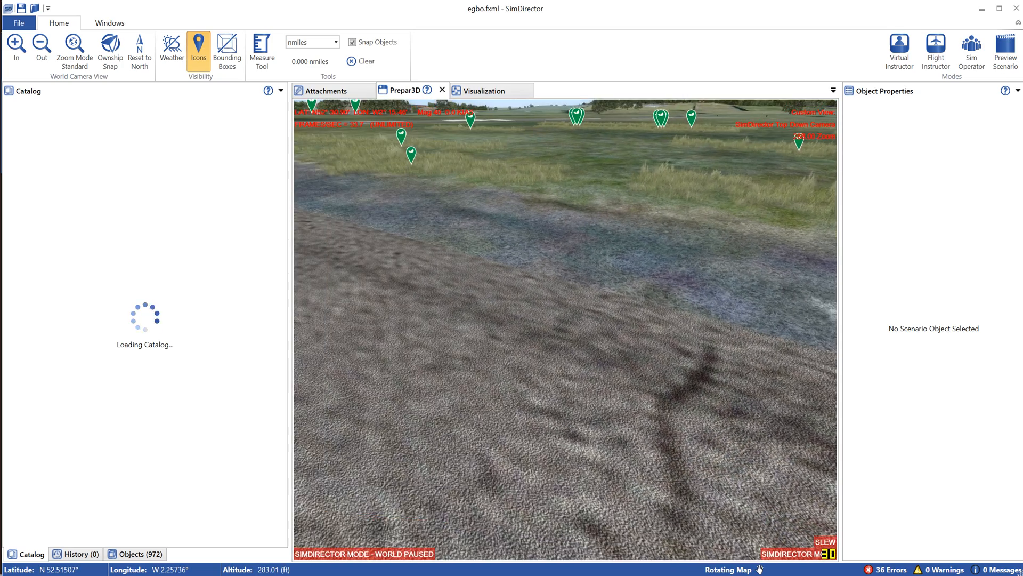
pyautogui.moveTo(427, 240); pyautogui.dragTo(773, 312, button='middle')
pyautogui.moveTo(565, 309); pyautogui.dragTo(566, 171, button='middle')
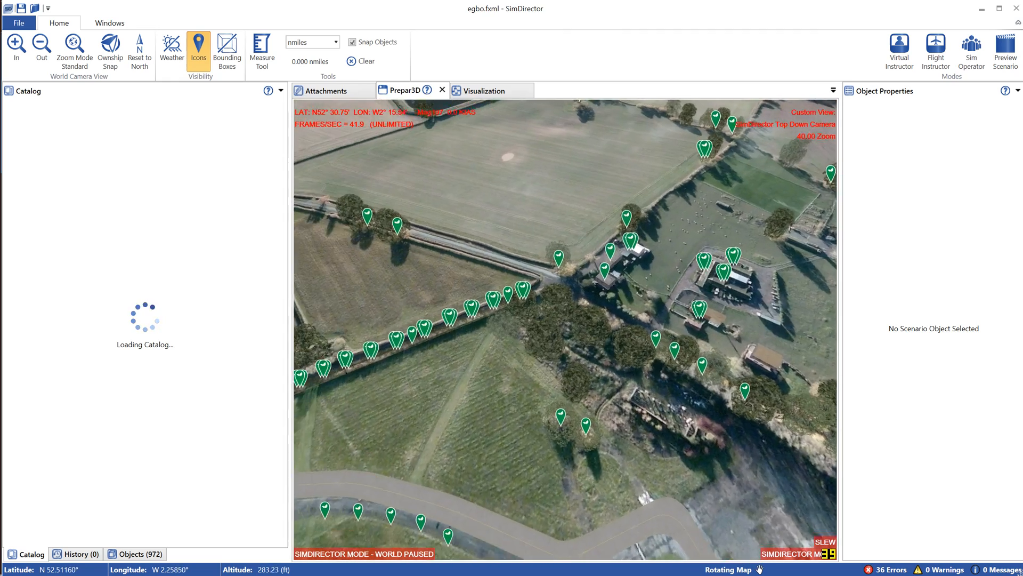
# Inspect the farm buildings, trees and static caravans in the fields beside the airfield from several angles
pyautogui.moveTo(565, 329); pyautogui.dragTo(634, 306, button='middle')
pyautogui.scroll(5, 469, 263)
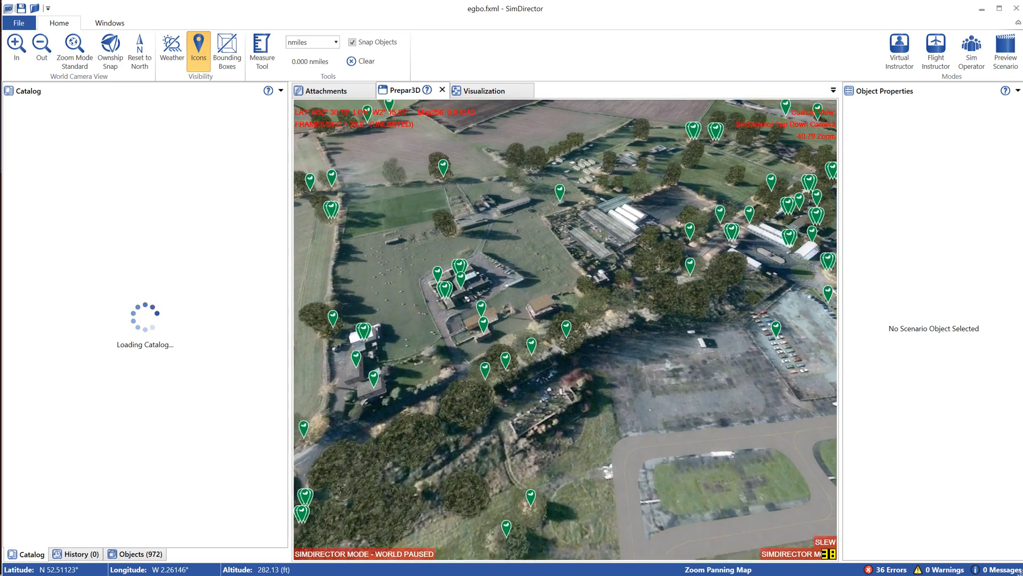
pyautogui.moveTo(469, 264); pyautogui.dragTo(429, 331)
pyautogui.moveTo(533, 208); pyautogui.dragTo(482, 352)
pyautogui.moveTo(666, 197); pyautogui.dragTo(597, 315)
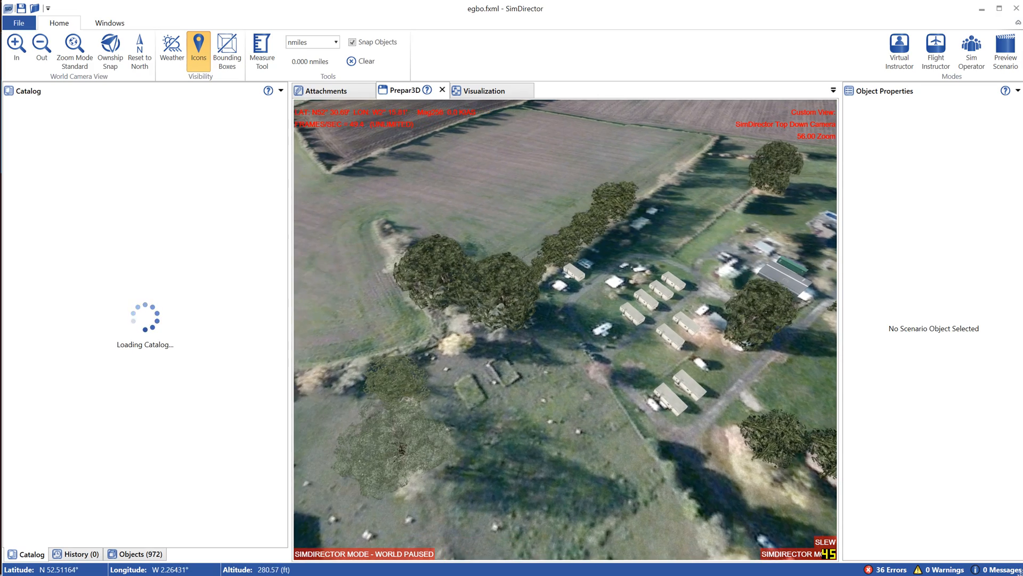
pyautogui.scroll(4, 565, 330)
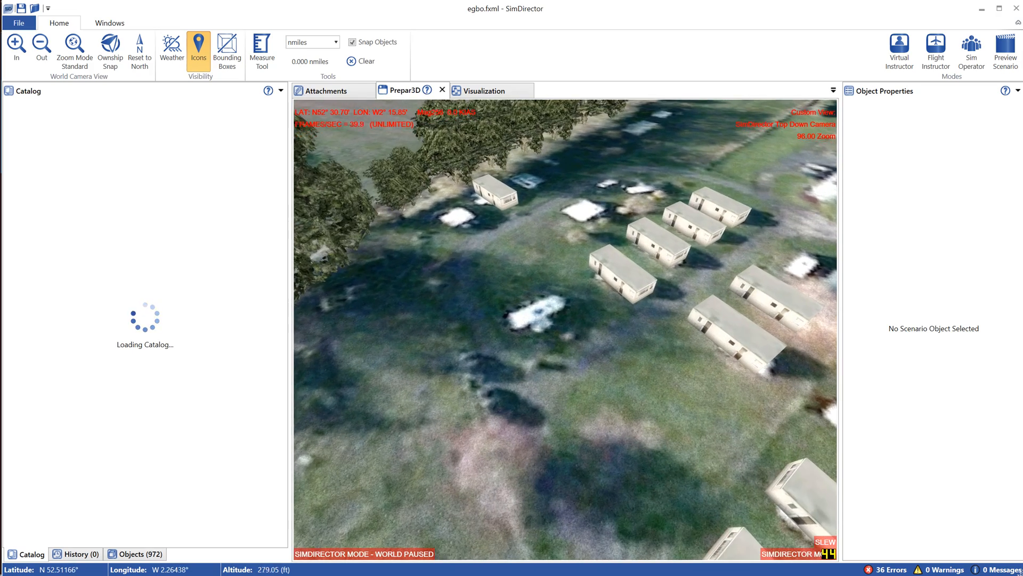
pyautogui.moveTo(565, 331); pyautogui.dragTo(565, 406, button='right')
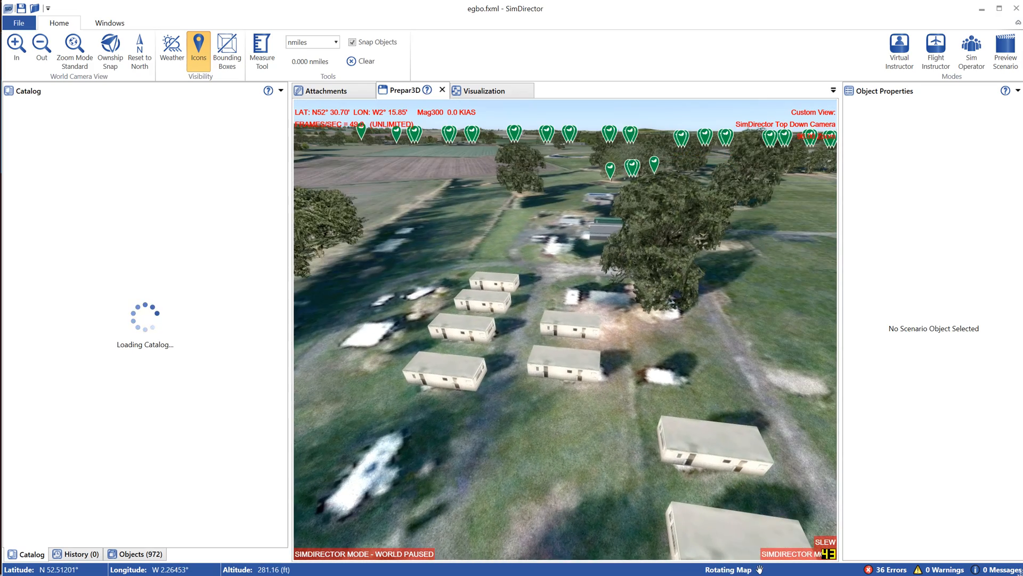
pyautogui.scroll(-4, 565, 330)
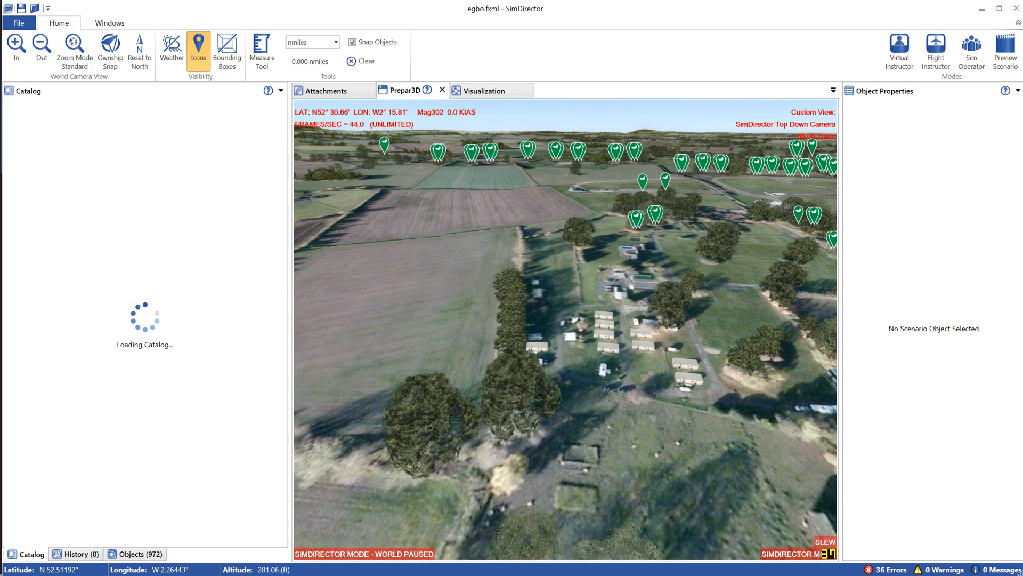
# Survey the scenery from the caravan site across to the airfield's helipads, hangars and surrounding buildings
pyautogui.moveTo(565, 330); pyautogui.dragTo(511, 352)
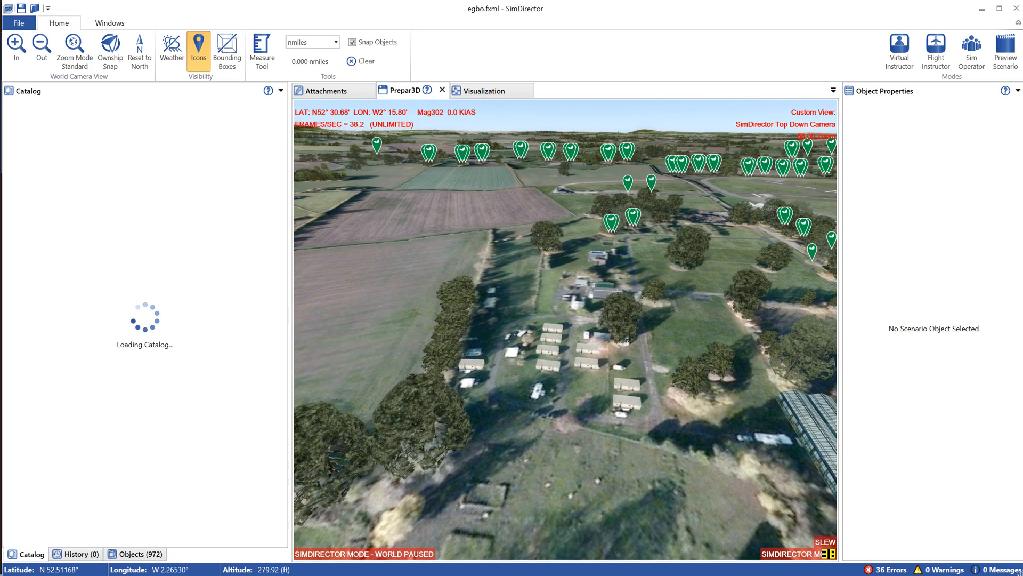
pyautogui.scroll(-3, 565, 330)
pyautogui.moveTo(619, 341); pyautogui.dragTo(464, 319)
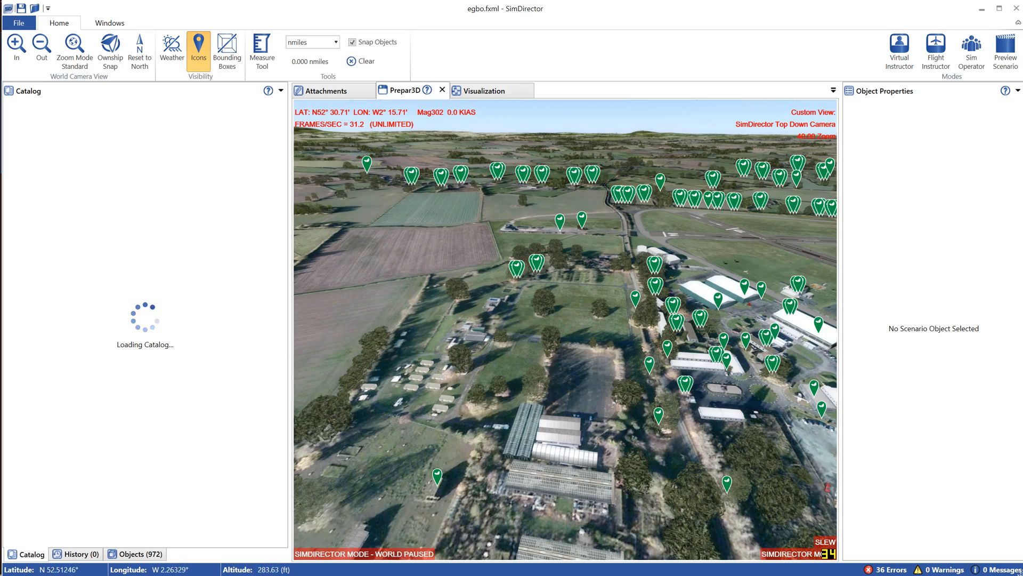
pyautogui.moveTo(640, 341); pyautogui.dragTo(453, 344)
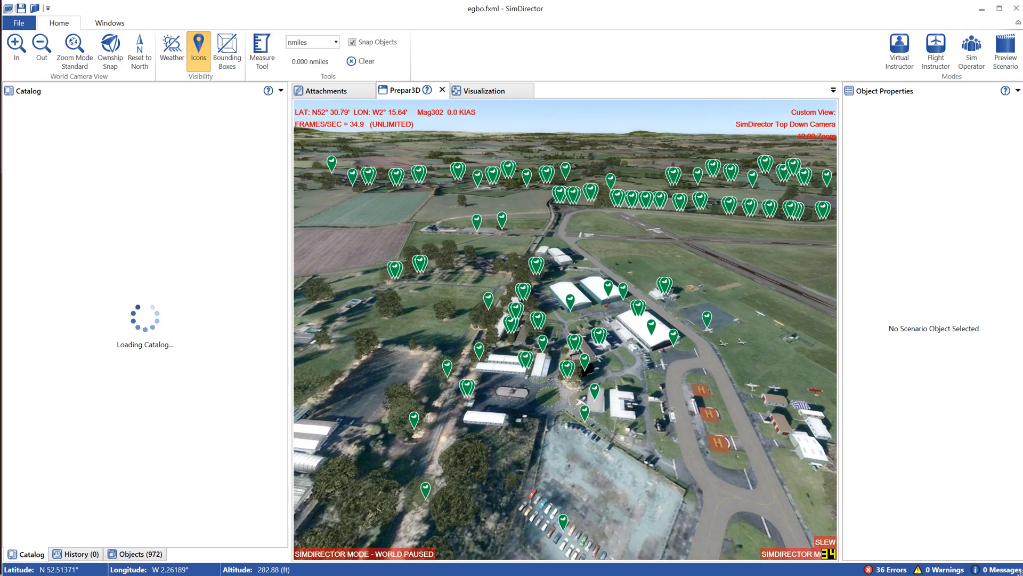
pyautogui.scroll(2, 565, 331)
pyautogui.moveTo(608, 341); pyautogui.dragTo(544, 357)
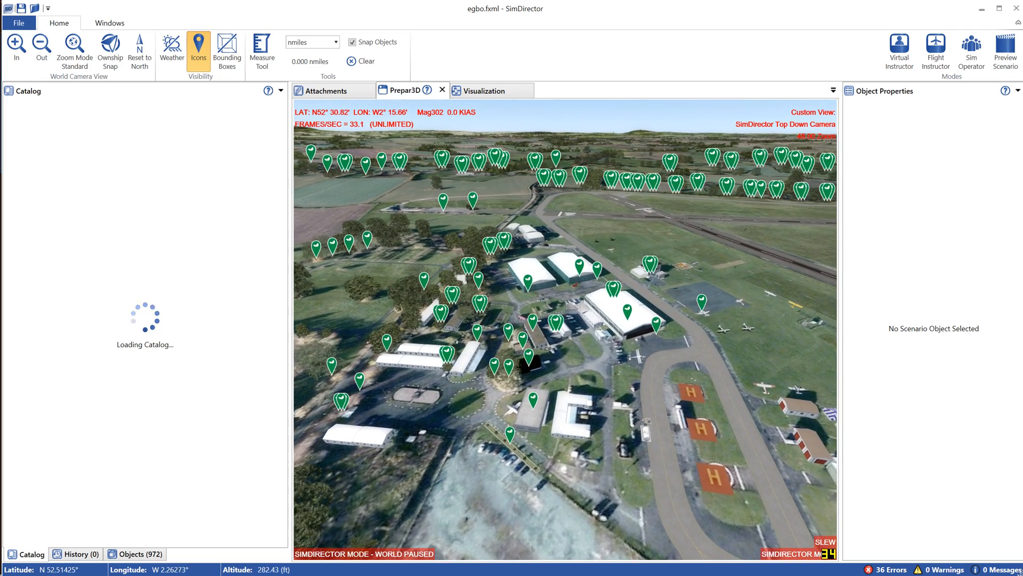
pyautogui.moveTo(506, 309); pyautogui.dragTo(516, 418)
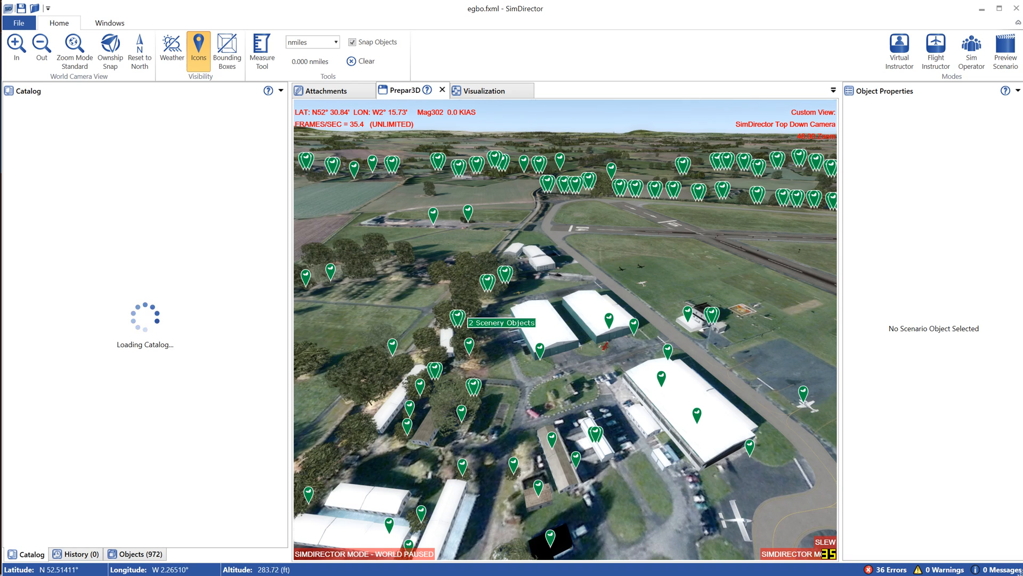
pyautogui.moveTo(525, 389); pyautogui.dragTo(504, 418)
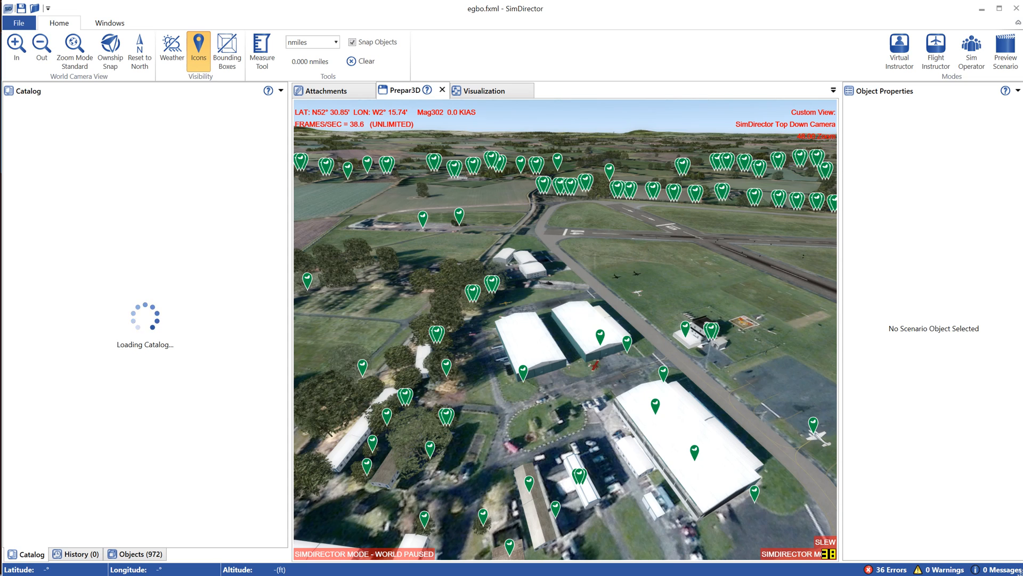
pyautogui.scroll(-2, 512, 426)
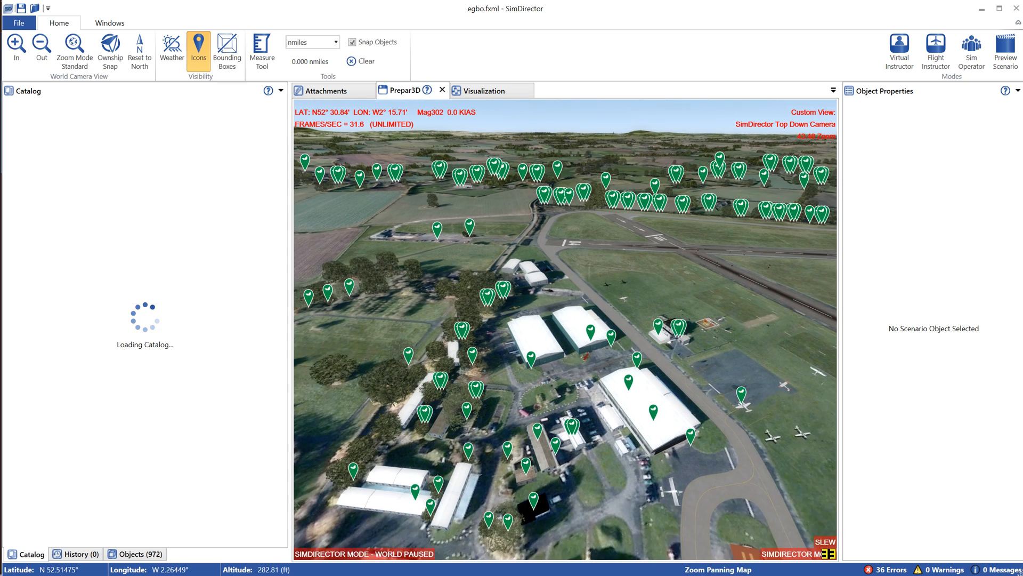
# Survey the placed scenery objects from the hangars across the runways to the fields and farmhouses beyond the perimeter road
pyautogui.moveTo(784, 346); pyautogui.dragTo(584, 337)
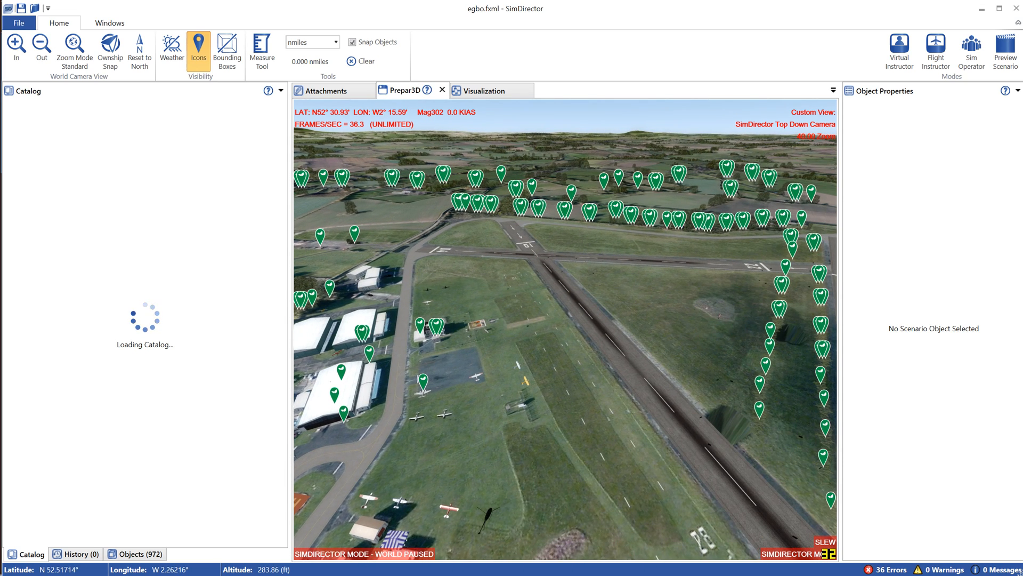
pyautogui.moveTo(709, 379); pyautogui.dragTo(605, 382)
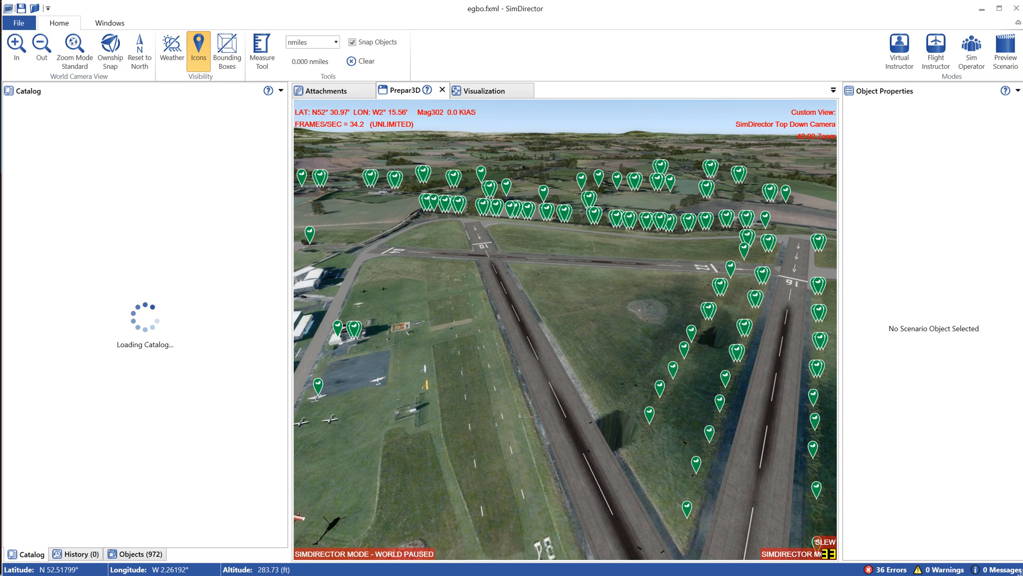
pyautogui.moveTo(605, 383); pyautogui.dragTo(579, 391)
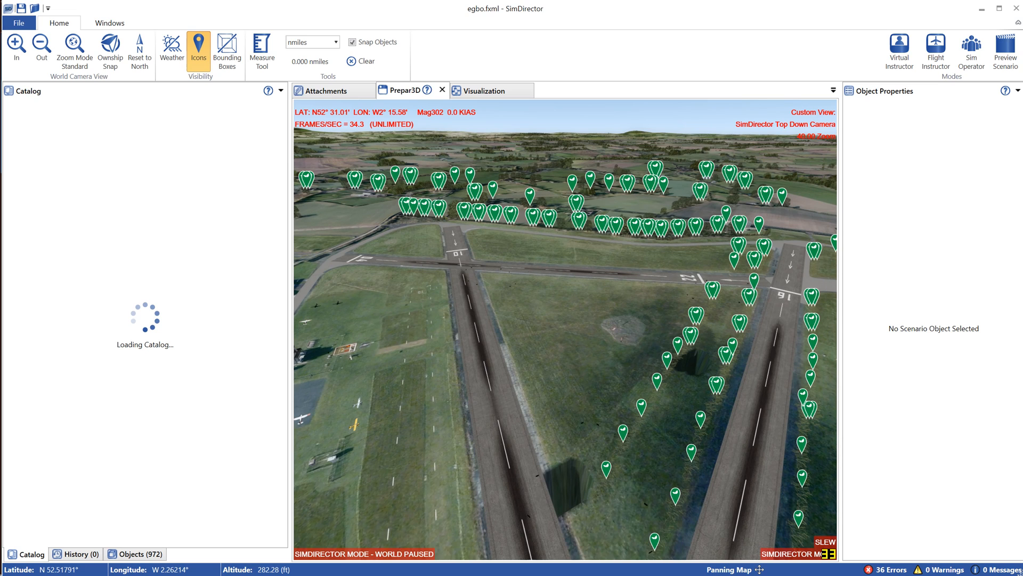
pyautogui.moveTo(591, 314); pyautogui.dragTo(503, 367)
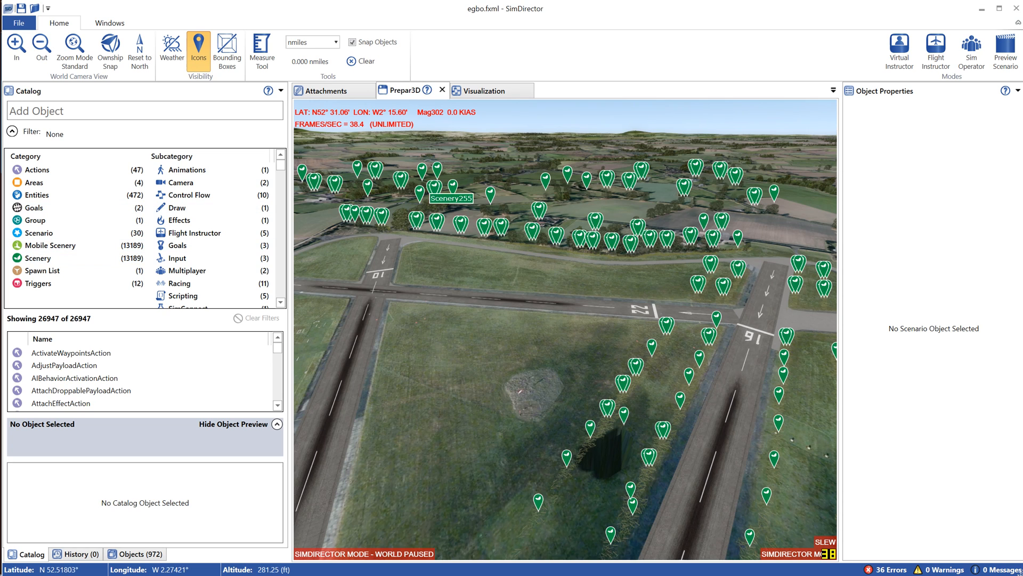
pyautogui.moveTo(441, 279); pyautogui.dragTo(395, 409)
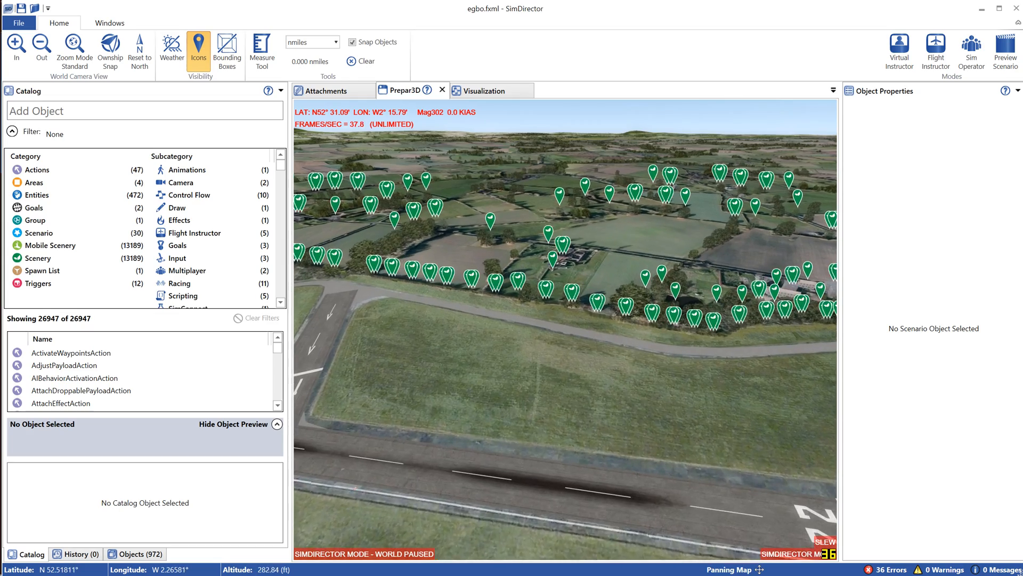
pyautogui.scroll(-1, 528, 349)
pyautogui.moveTo(536, 345); pyautogui.dragTo(520, 461)
pyautogui.scroll(3, 565, 343)
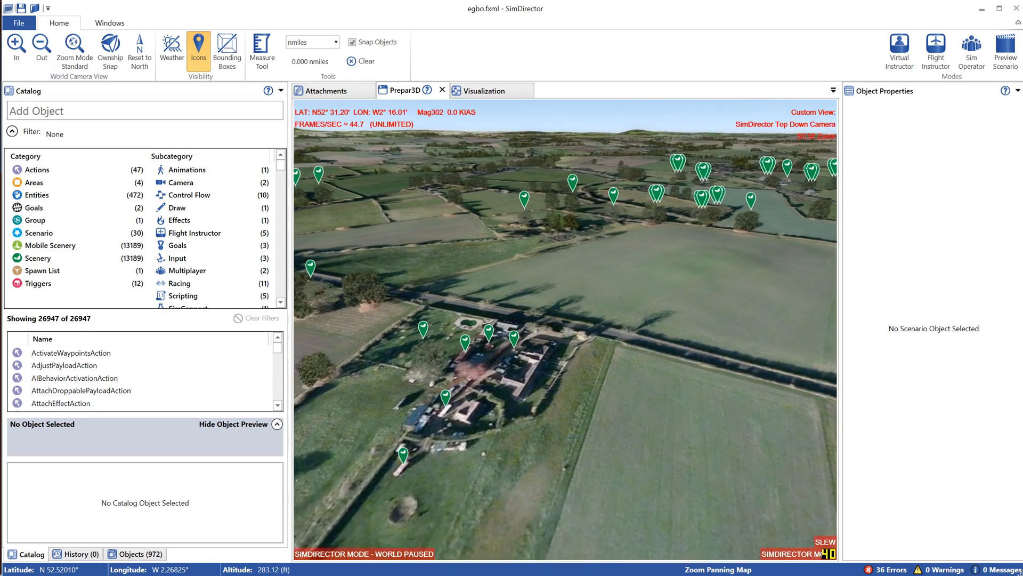
pyautogui.scroll(-1, 565, 344)
pyautogui.moveTo(640, 373); pyautogui.dragTo(418, 322)
pyautogui.moveTo(565, 344); pyautogui.dragTo(661, 343, button='right')
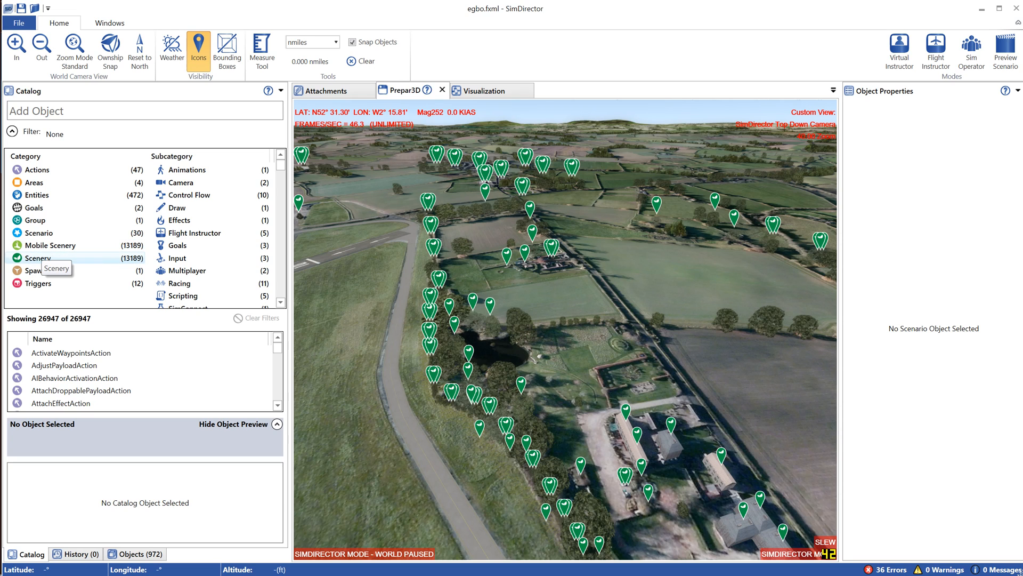
# Filter the object catalog to the Scenery category and its orbxlibs_p3d_cf_anim_cattle subcategory
pyautogui.click(37, 258)
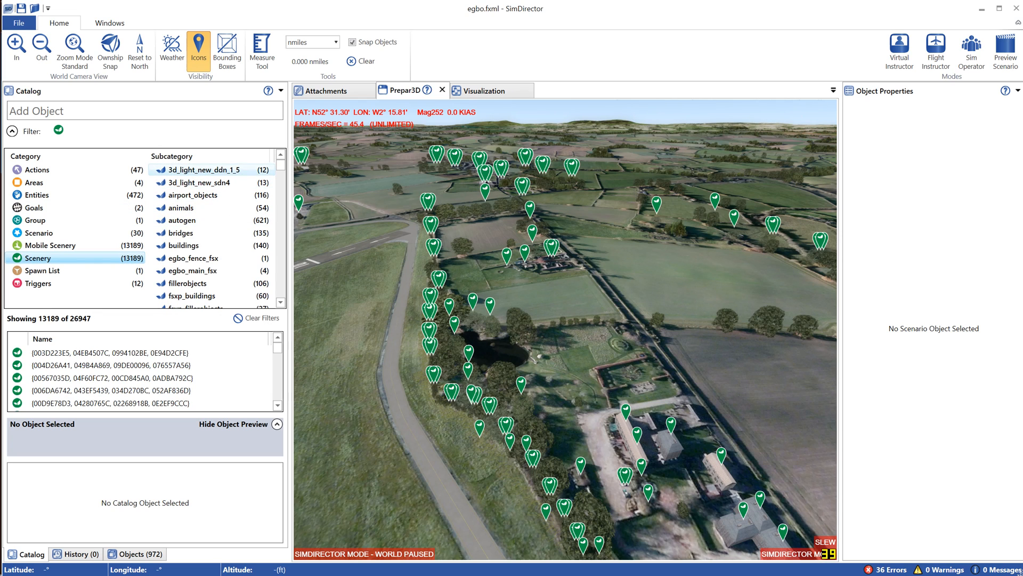
pyautogui.scroll(-10, 213, 182)
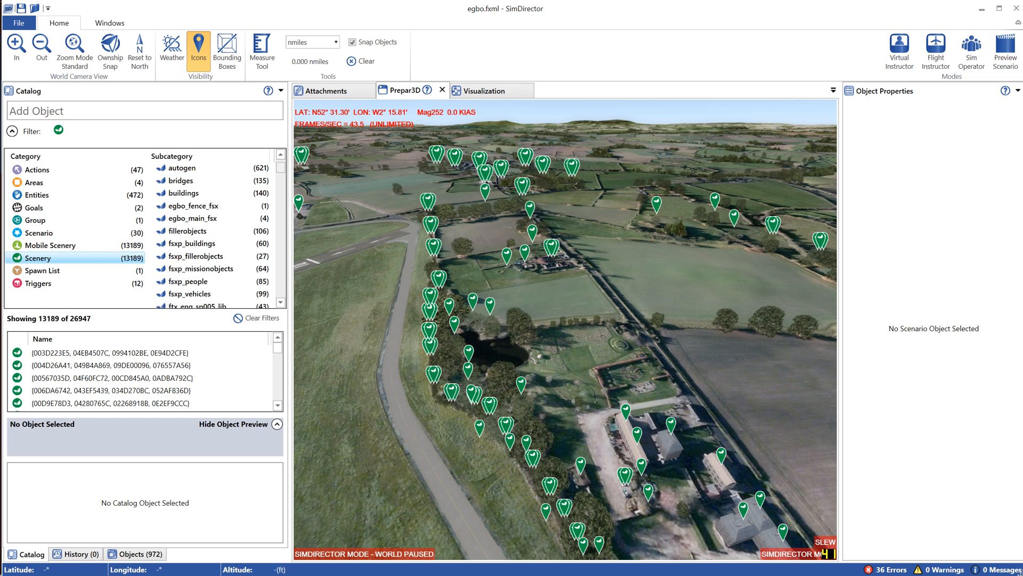
pyautogui.scroll(-10, 213, 234)
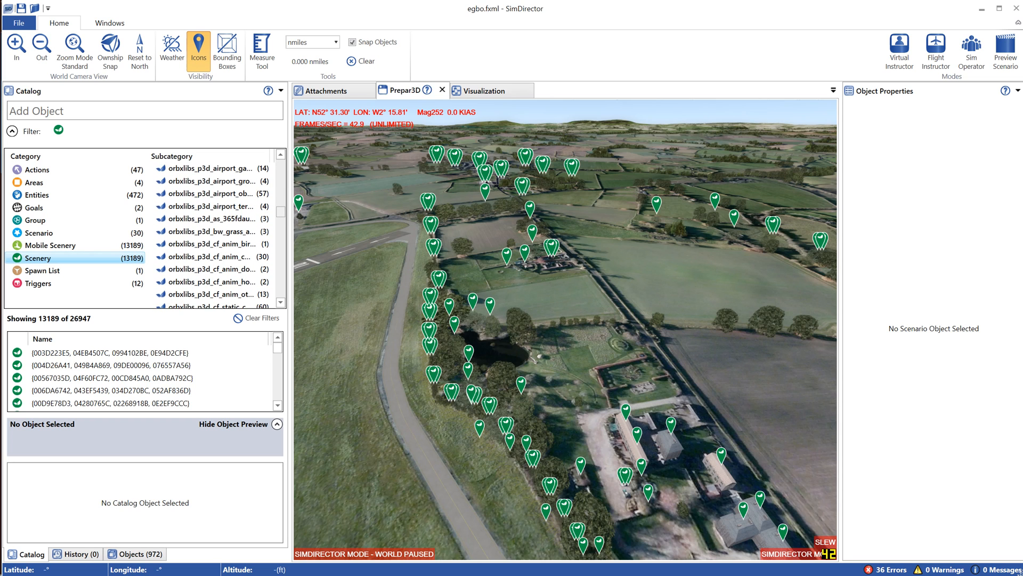
pyautogui.scroll(-1, 213, 218)
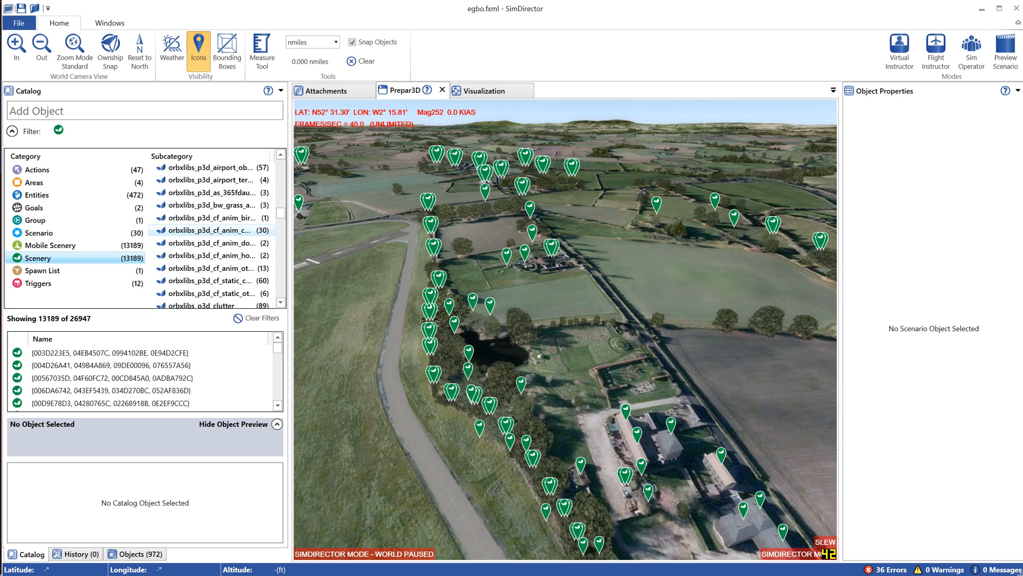
pyautogui.click(213, 229)
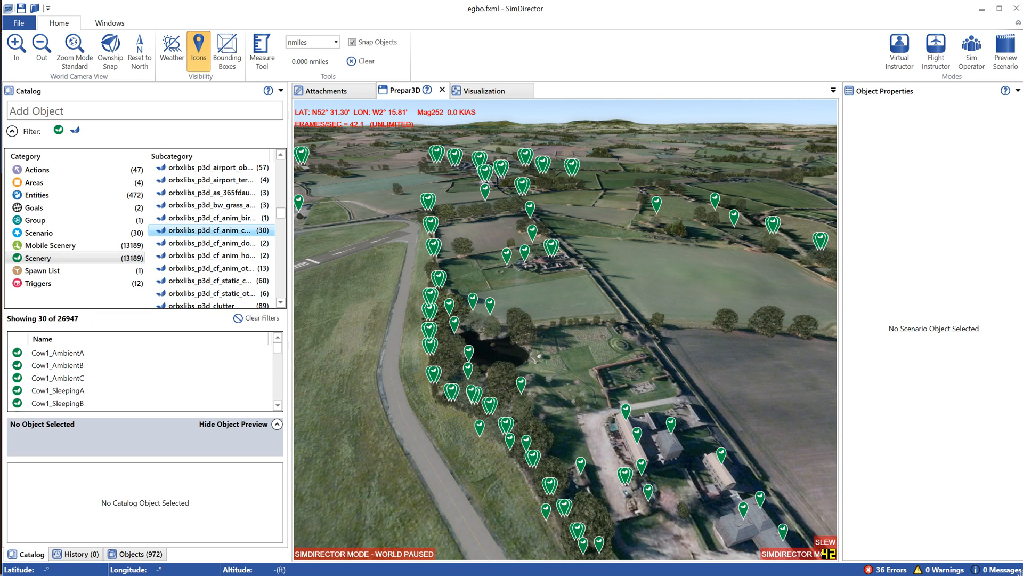
# Preview the cow models Cow1_AmbientB, Cow1_AmbientC and Cow1_SleepingB
pyautogui.click(277, 423)
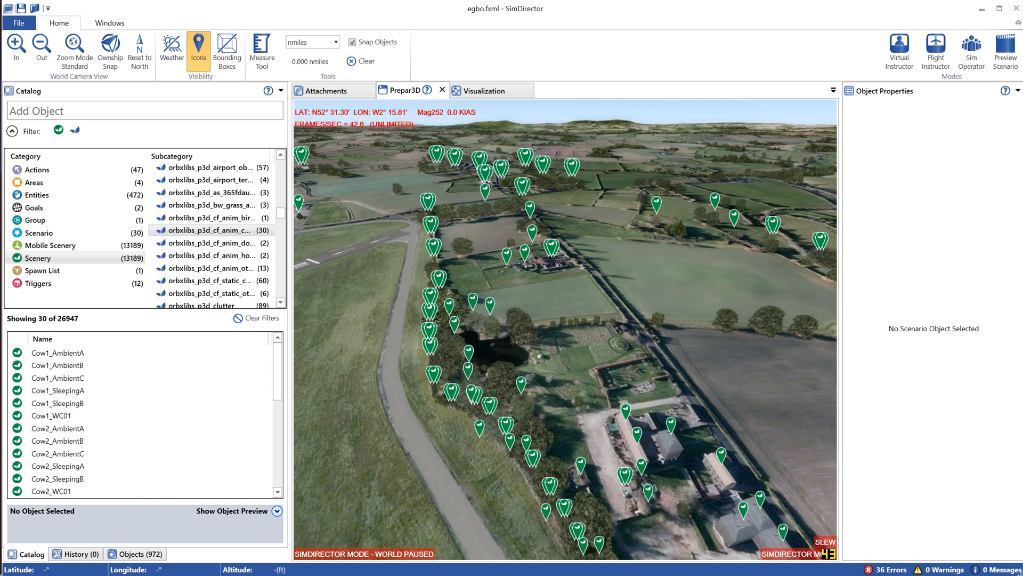
pyautogui.click(58, 365)
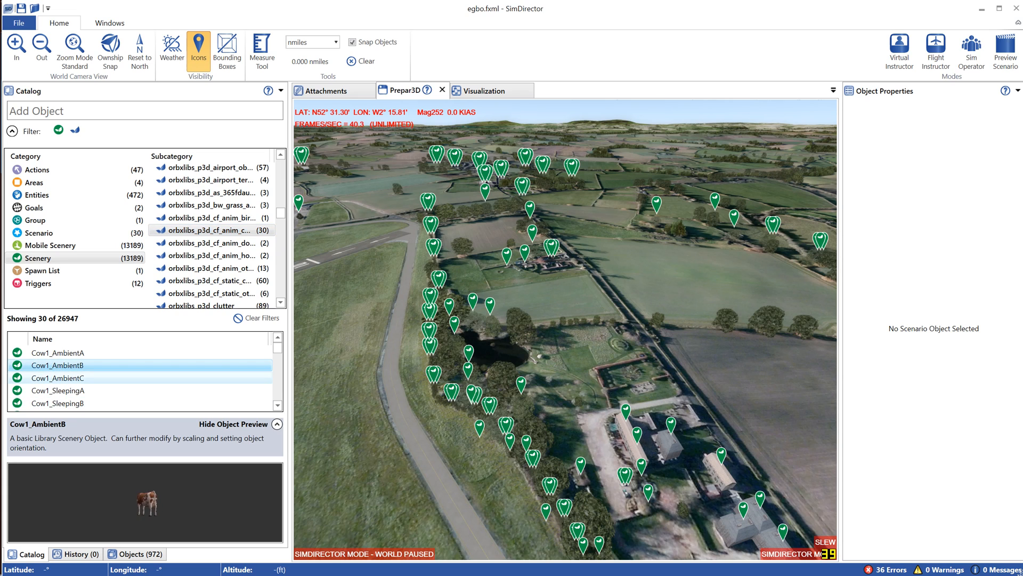
pyautogui.click(58, 378)
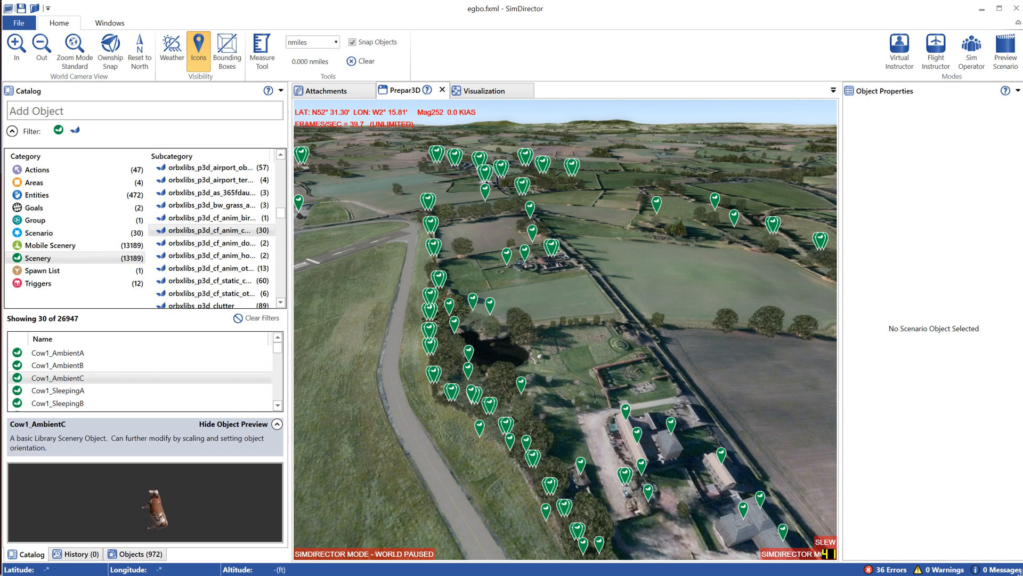
pyautogui.click(57, 403)
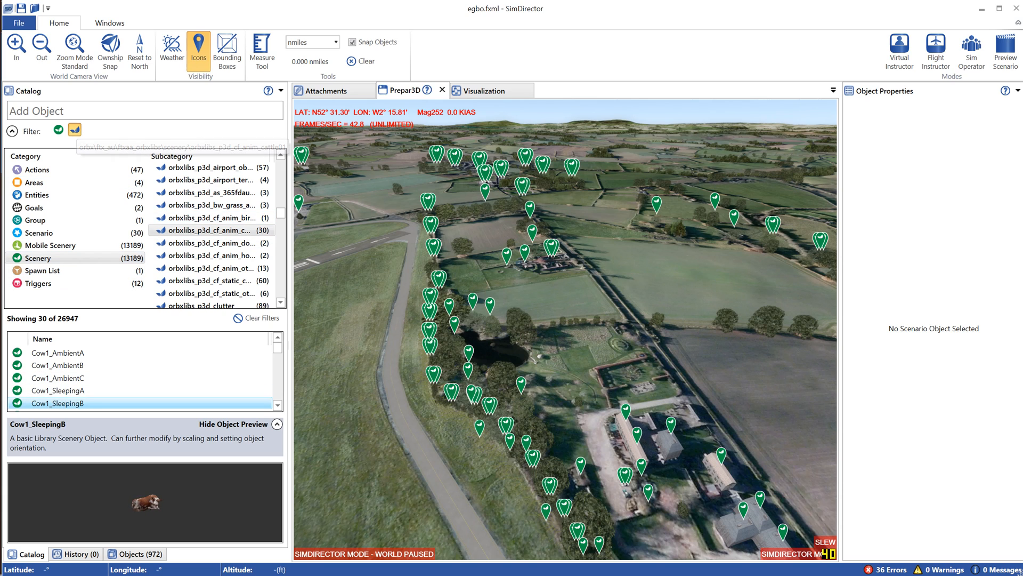
# Remove the subcategory filter and search the scenery catalog for "grass"
pyautogui.click(75, 130)
pyautogui.click(11, 111)
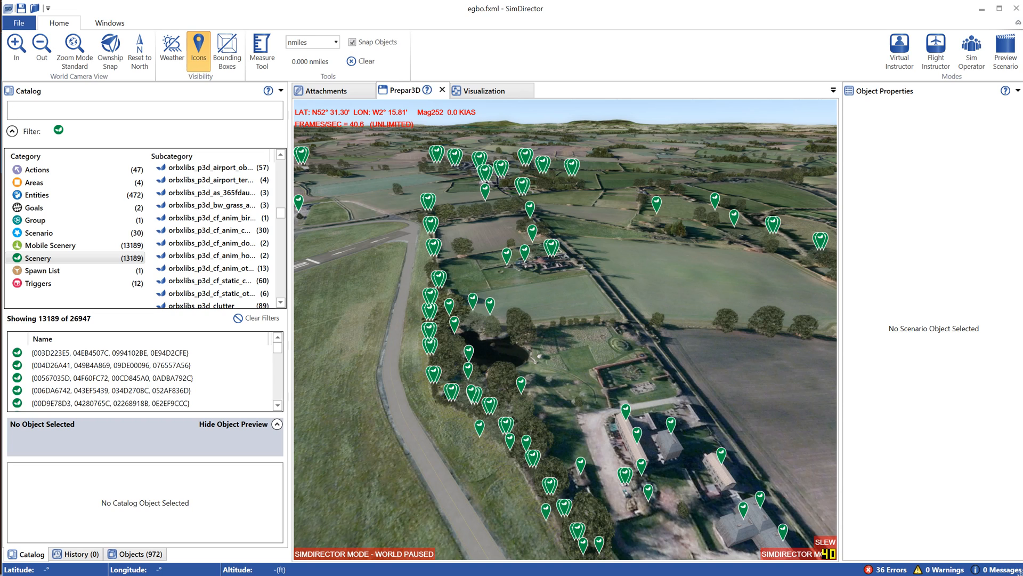
pyautogui.write('g')
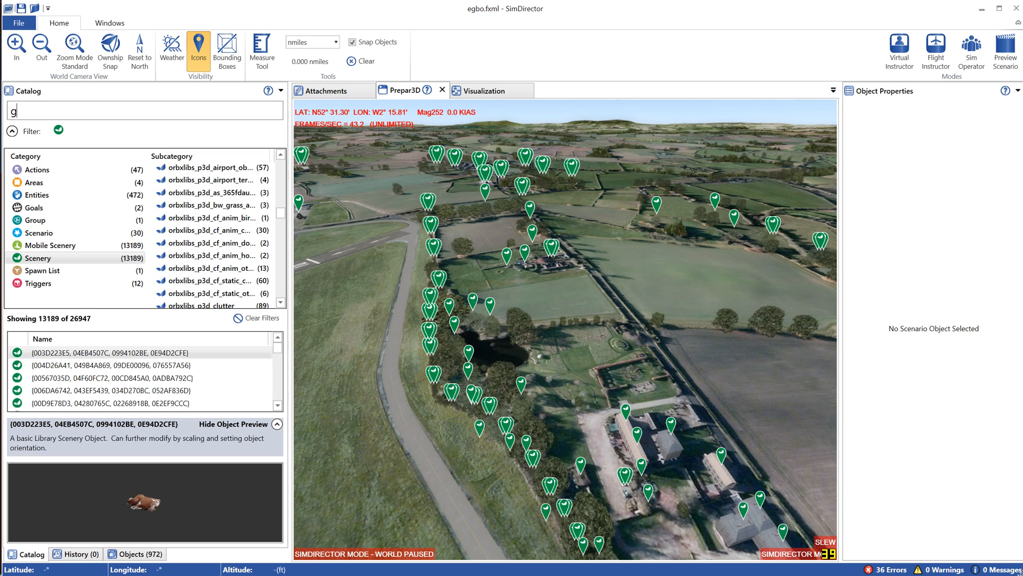
pyautogui.write('rass')
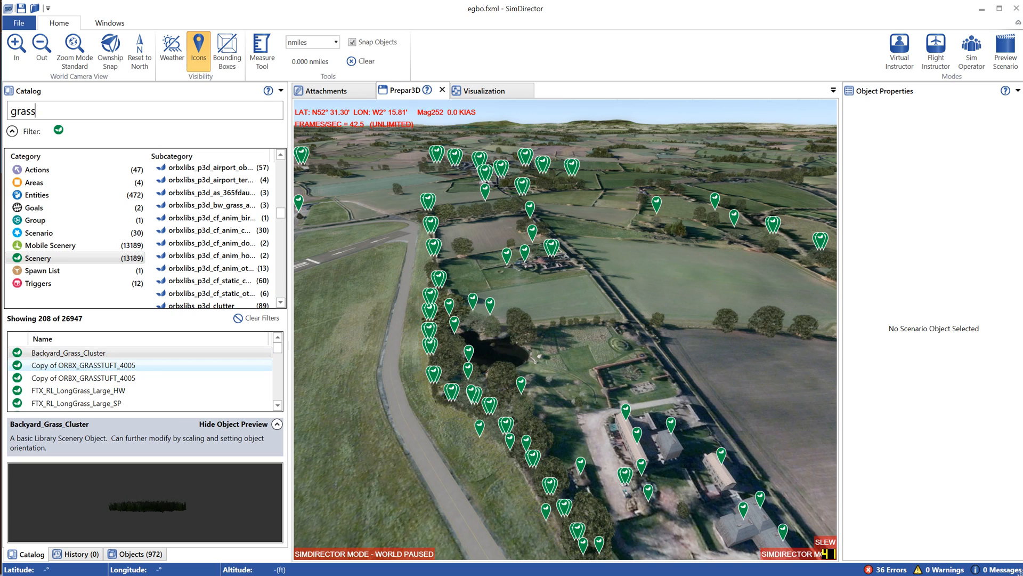
# Preview several grass models, including ORBX_GRASSTUFT_4005, FTX_RL_LongGrass_Med_WI and the large, medium and small FTX_RL_ShortGrass variants
pyautogui.click(83, 378)
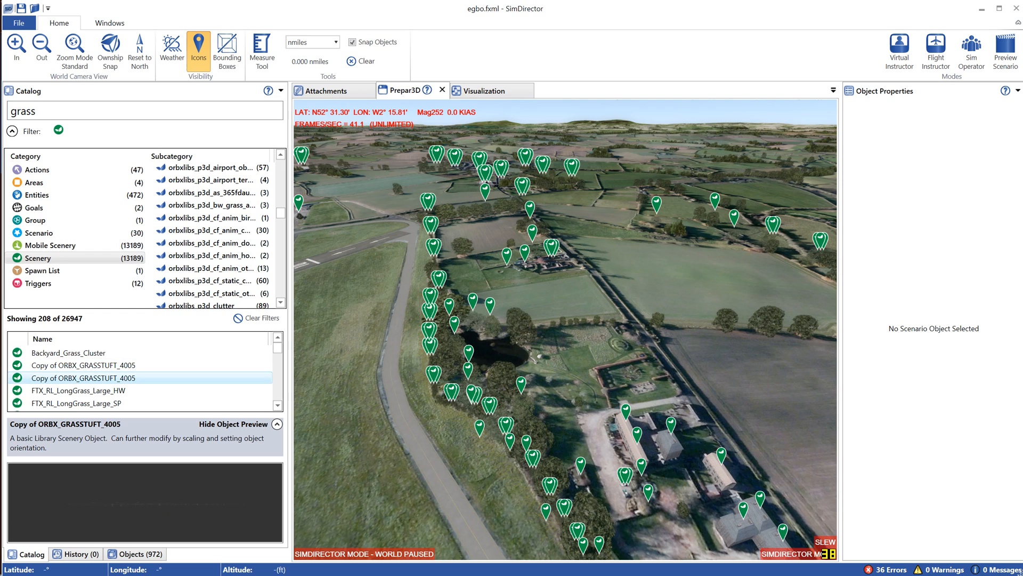
pyautogui.scroll(-2, 80, 378)
pyautogui.click(69, 378)
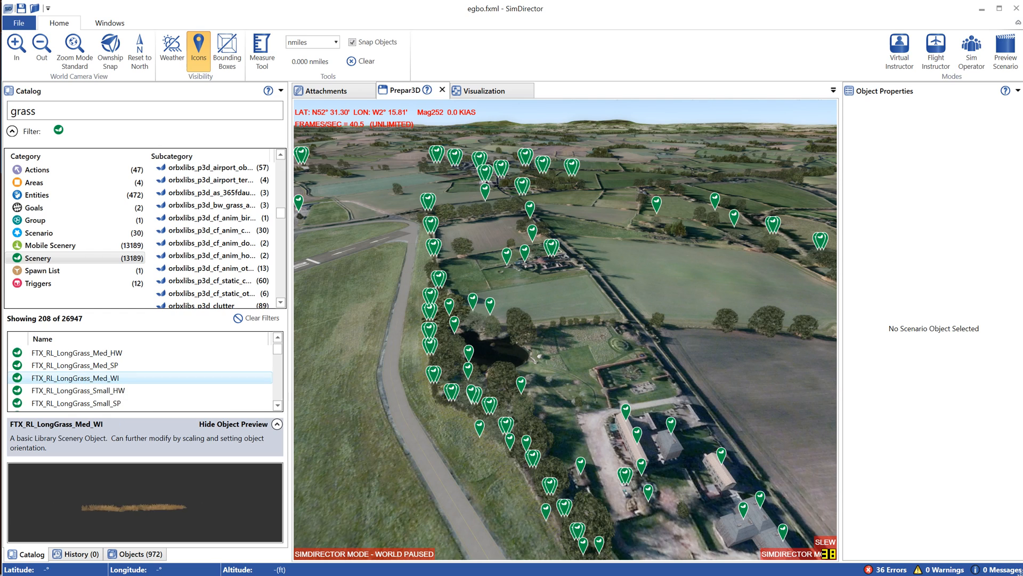
pyautogui.scroll(-1, 80, 353)
pyautogui.click(85, 390)
pyautogui.scroll(-2, 86, 391)
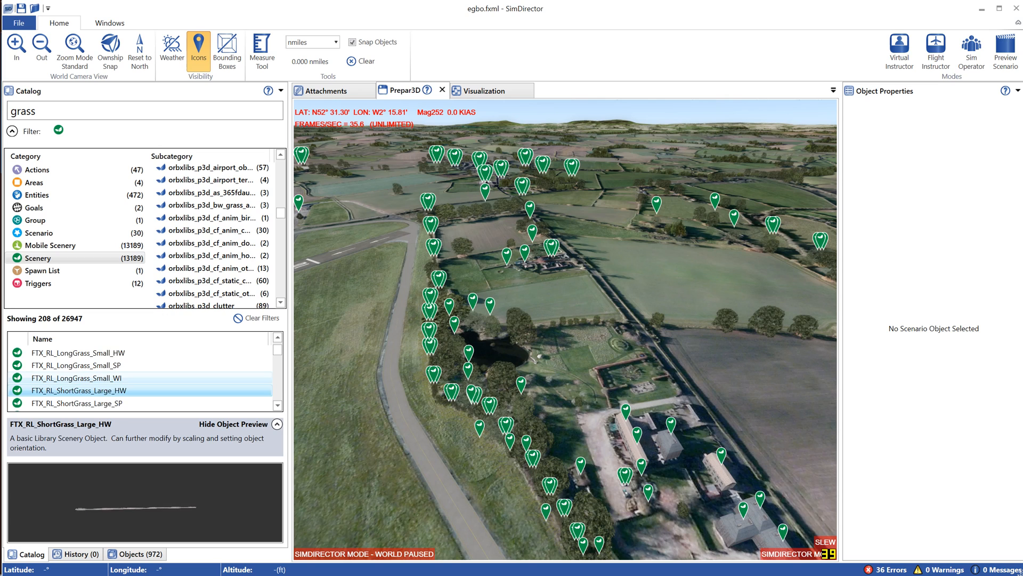
pyautogui.click(83, 378)
pyautogui.scroll(-1, 83, 383)
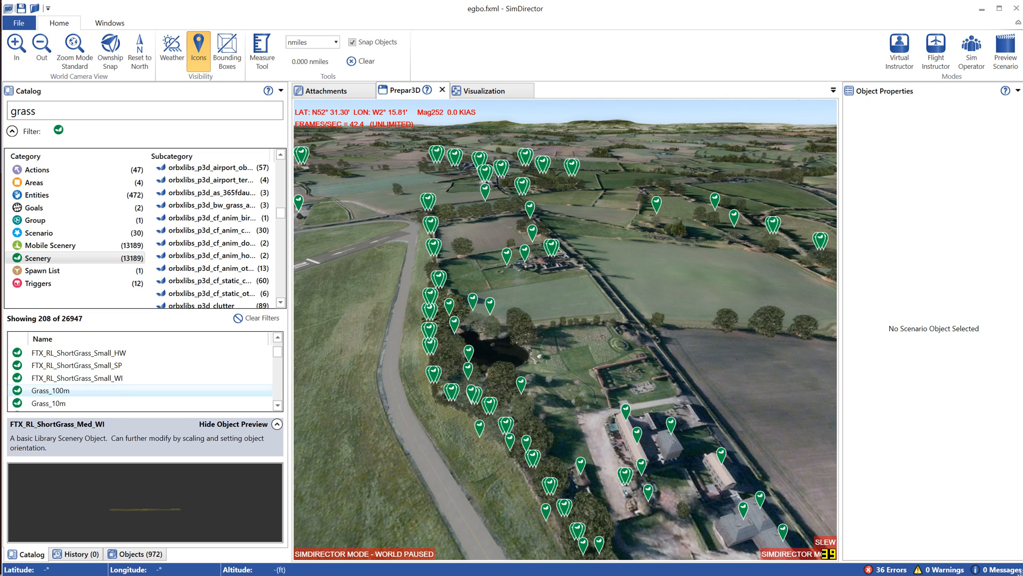
pyautogui.click(82, 378)
pyautogui.click(83, 354)
pyautogui.scroll(-4, 83, 367)
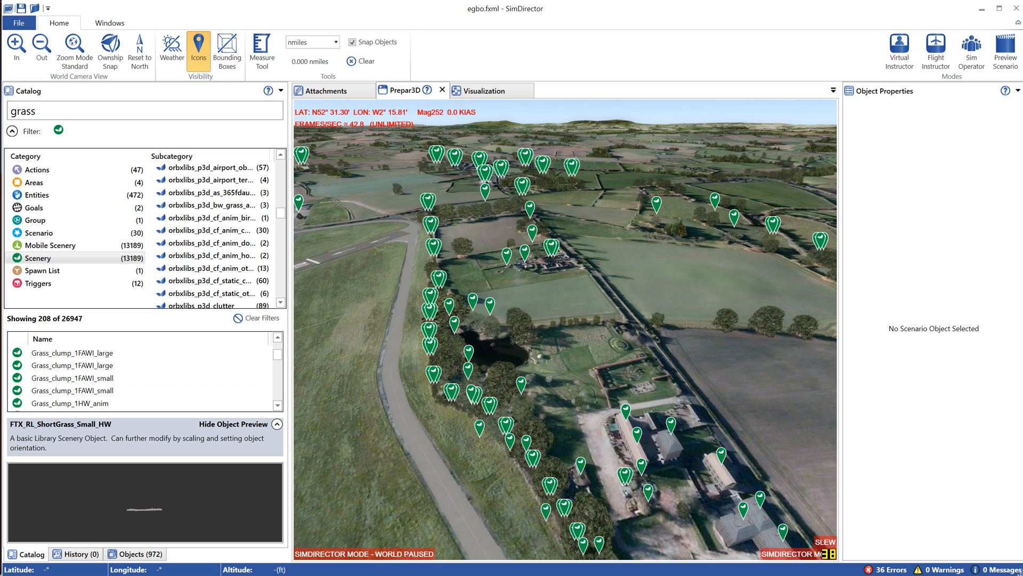
# Preview the Grass_clump models one after another, from the 1FAWI variants through to Grass_clump_1SP_anim
pyautogui.click(82, 366)
pyautogui.press('Down')
pyautogui.press('Down')
pyautogui.press('Down')
pyautogui.press('Down')
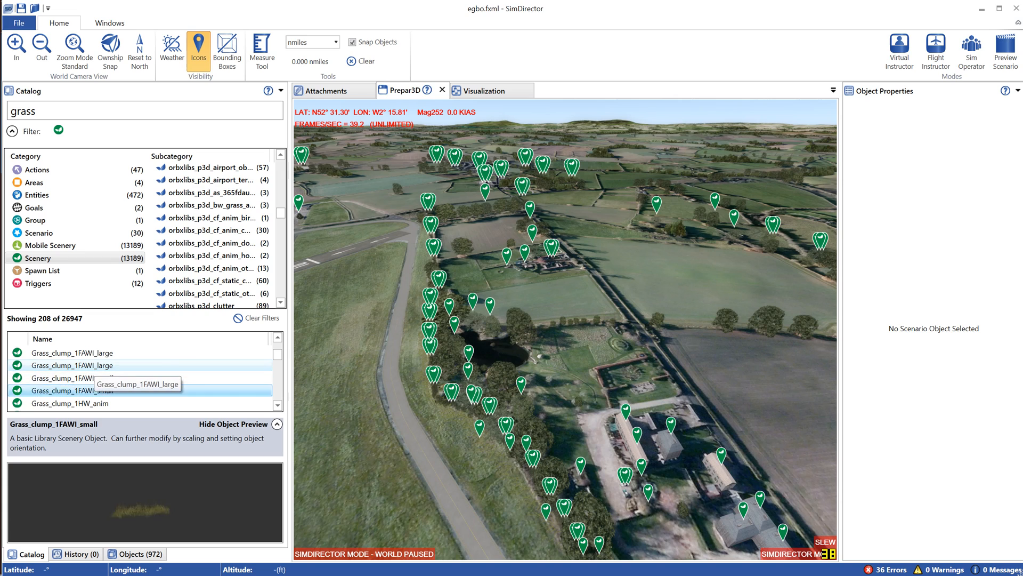
pyautogui.press('Down')
pyautogui.press('Down')
pyautogui.press('Down')
pyautogui.press('Down')
pyautogui.press('Down')
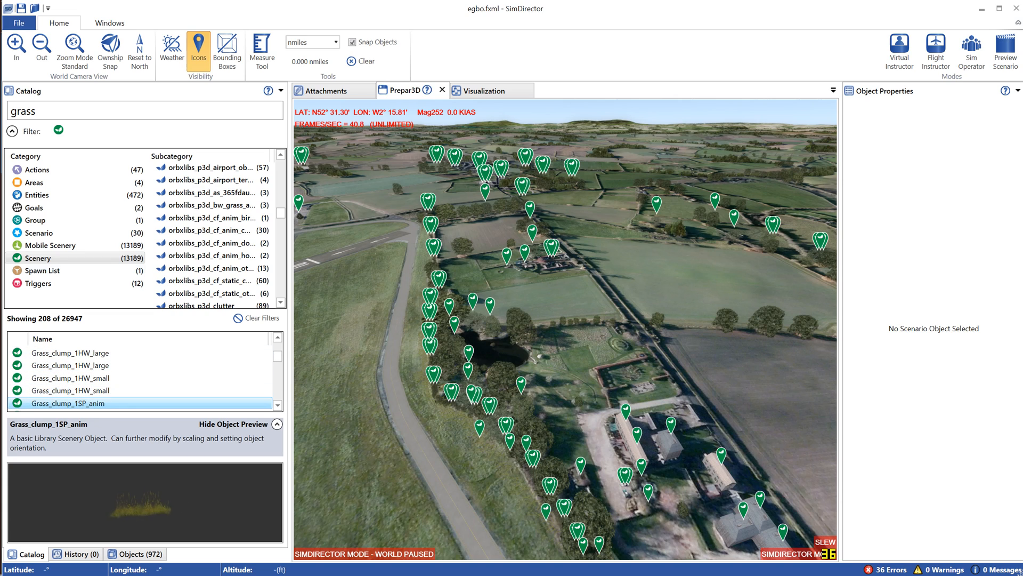
# Replace the catalog search term with "building"
pyautogui.moveTo(48, 111); pyautogui.dragTo(9, 112)
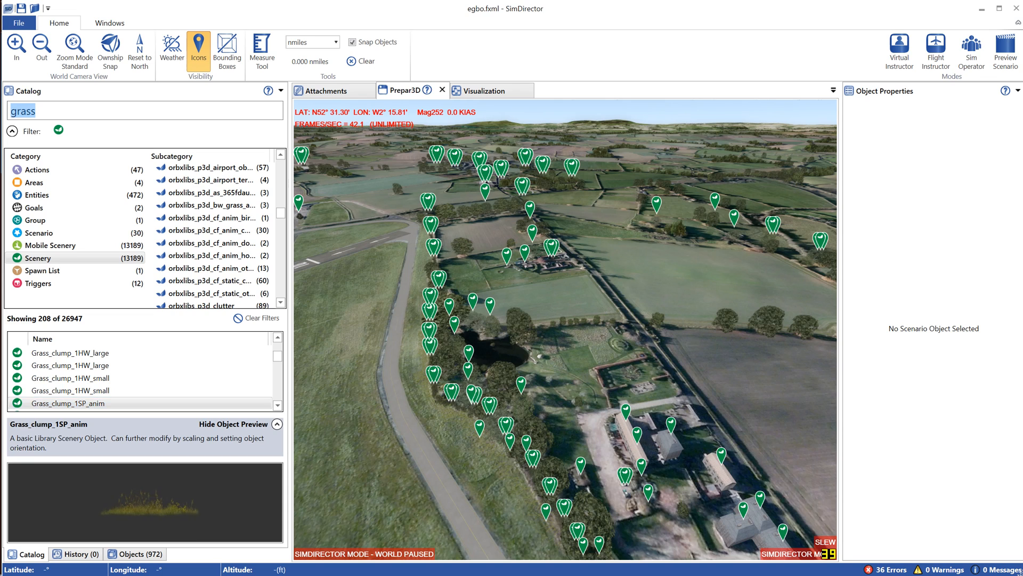
pyautogui.write('b')
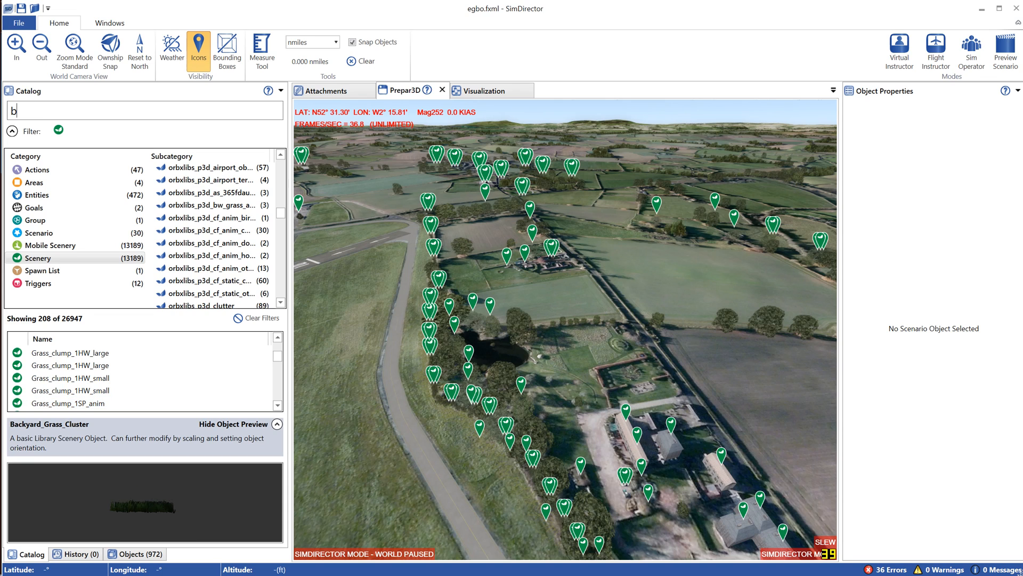
pyautogui.write('uil')
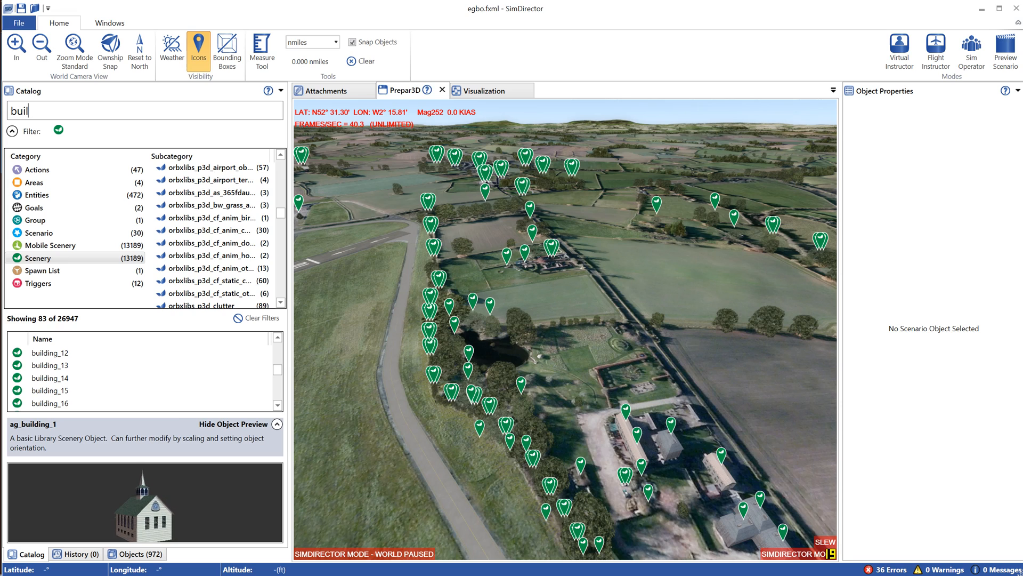
pyautogui.write('ding')
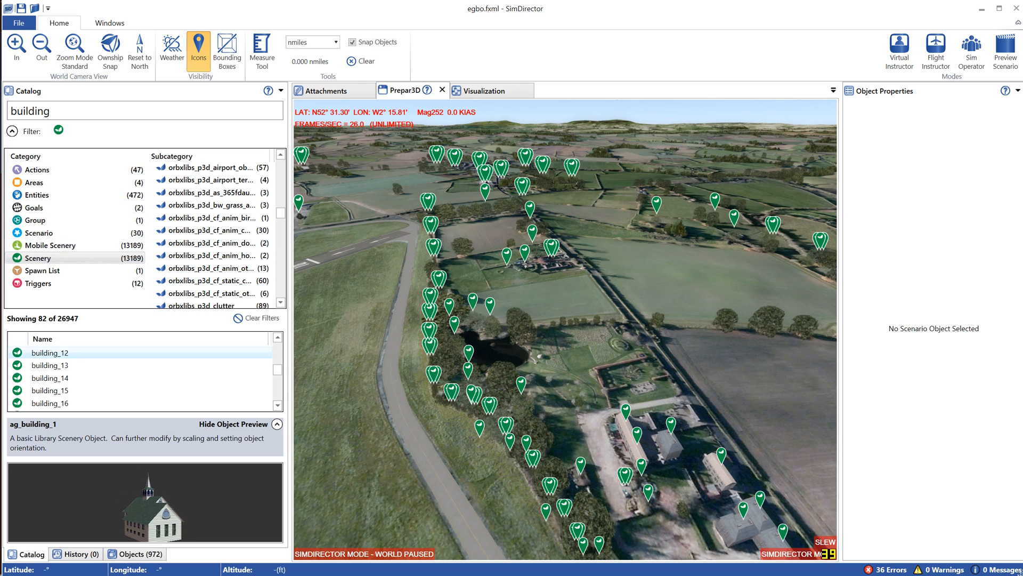
# Preview building models from building_12 through gen_molokailighthouse_sidebuilding to grj_ORBX_POI_Dock_BuildingLrg
pyautogui.click(49, 352)
pyautogui.scroll(-4, 59, 373)
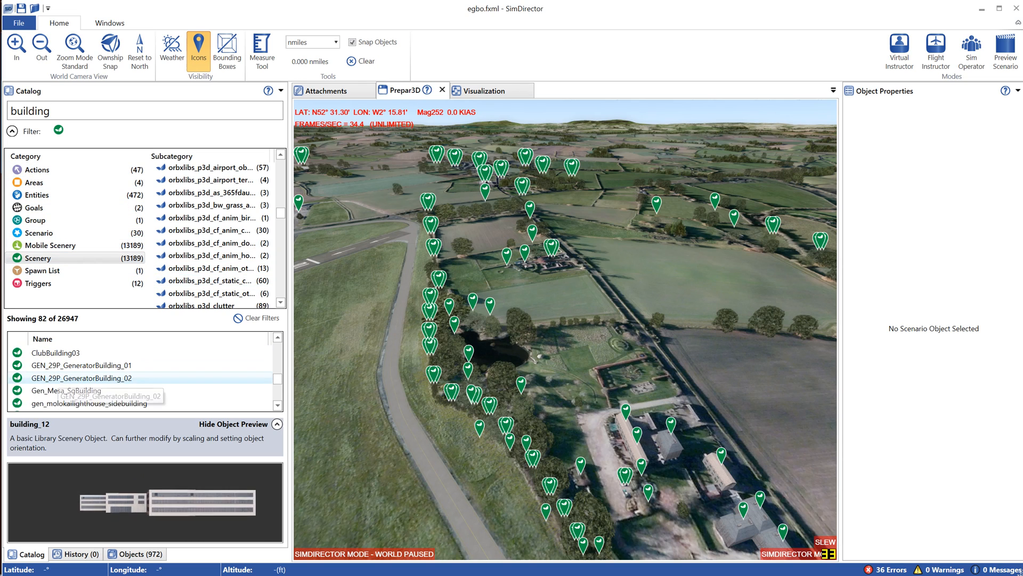
pyautogui.click(89, 403)
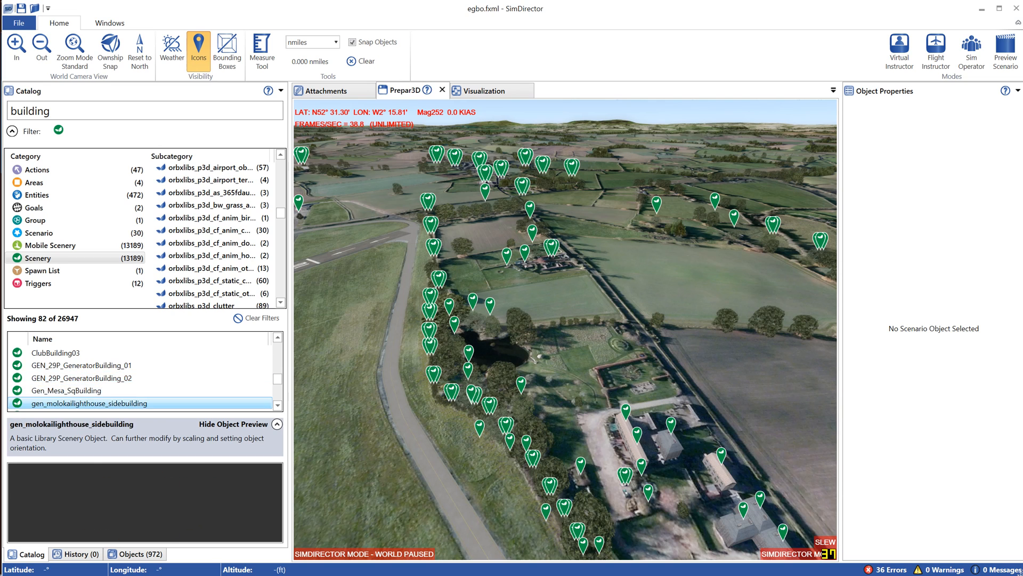
pyautogui.press('Down')
pyautogui.press('Down')
pyautogui.press('Down')
pyautogui.press('Down')
pyautogui.press('Down')
pyautogui.press('Down')
pyautogui.press('Down')
pyautogui.press('Down')
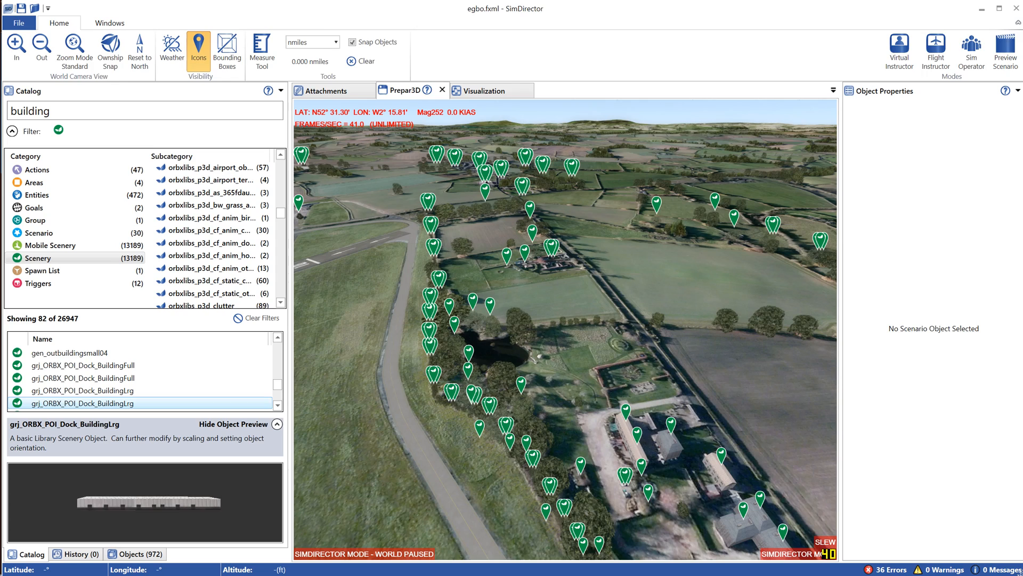
# Add the grj_ORBX_POI_Dock_BuildingLrg building to the scenario on the grass near the farmhouses
pyautogui.doubleClick(160, 403)
pyautogui.moveTo(613, 395); pyautogui.dragTo(552, 418)
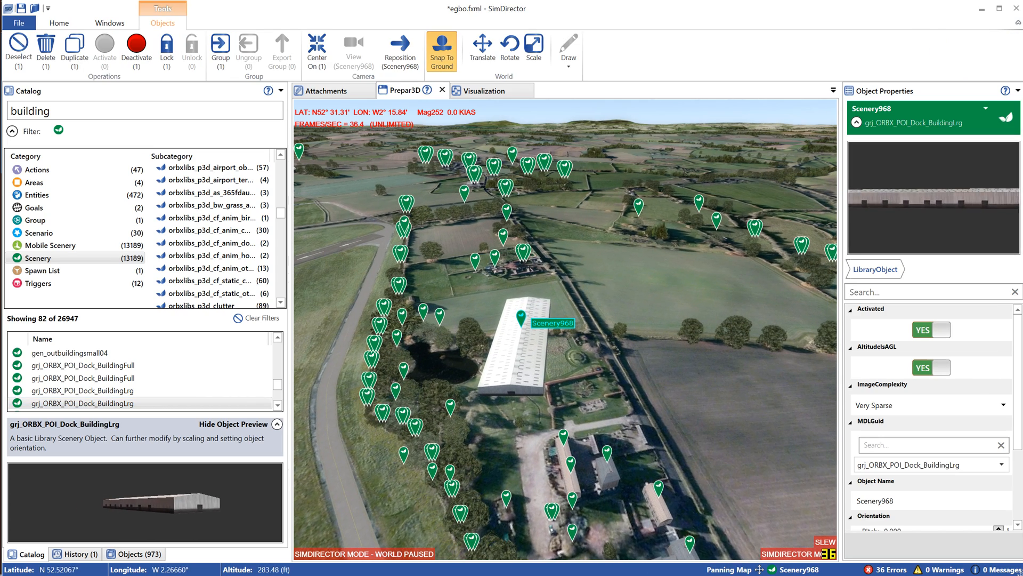
pyautogui.moveTo(551, 418); pyautogui.dragTo(599, 418, button='middle')
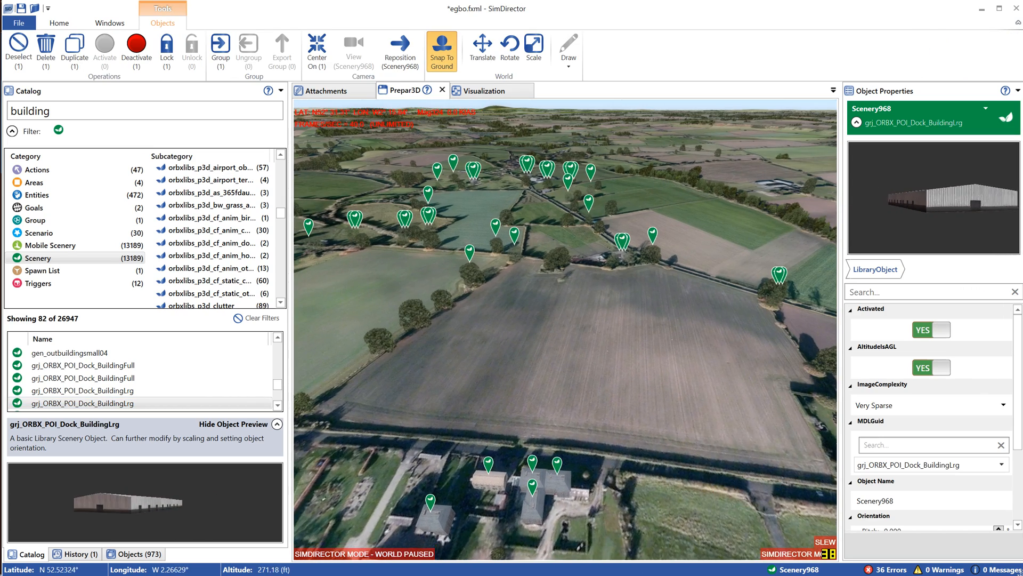
# Move the dock building away from the farmhouse grounds onto the large open grass field
pyautogui.moveTo(599, 418); pyautogui.dragTo(783, 369)
pyautogui.moveTo(586, 384); pyautogui.dragTo(573, 440)
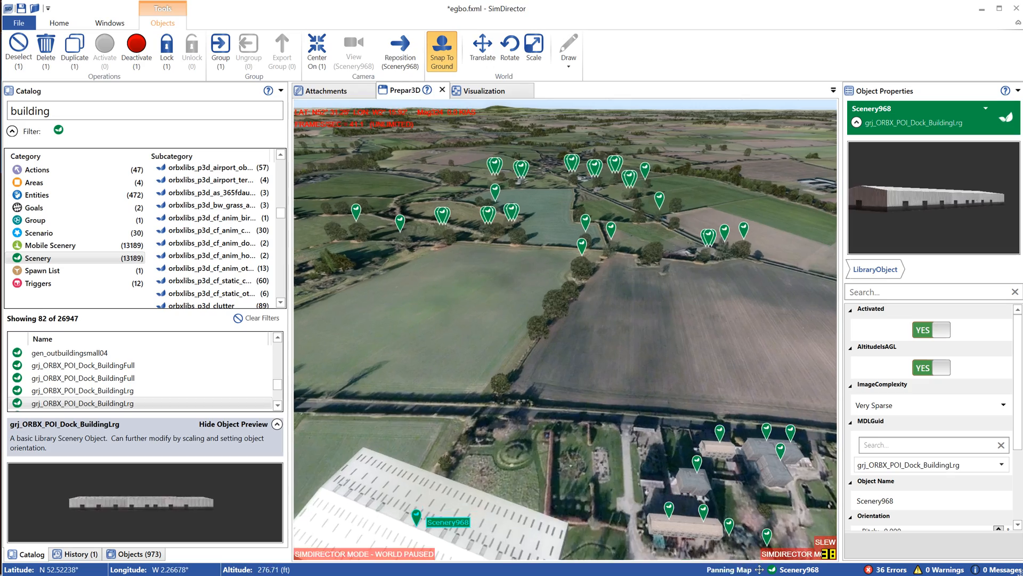
pyautogui.moveTo(573, 440); pyautogui.dragTo(473, 466, button='middle')
pyautogui.moveTo(474, 466); pyautogui.dragTo(421, 436)
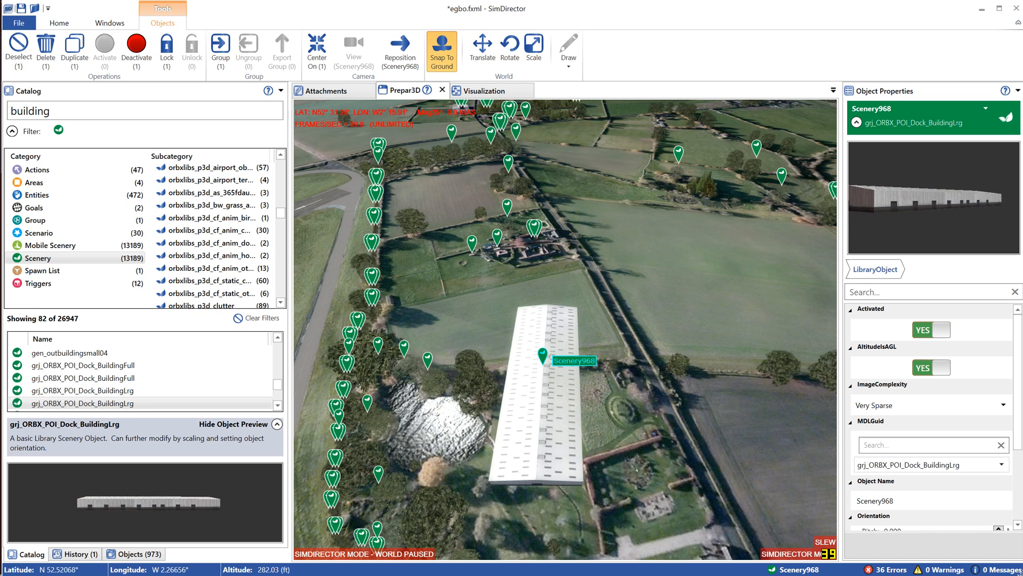
pyautogui.moveTo(543, 354); pyautogui.dragTo(714, 275)
pyautogui.scroll(3, 714, 275)
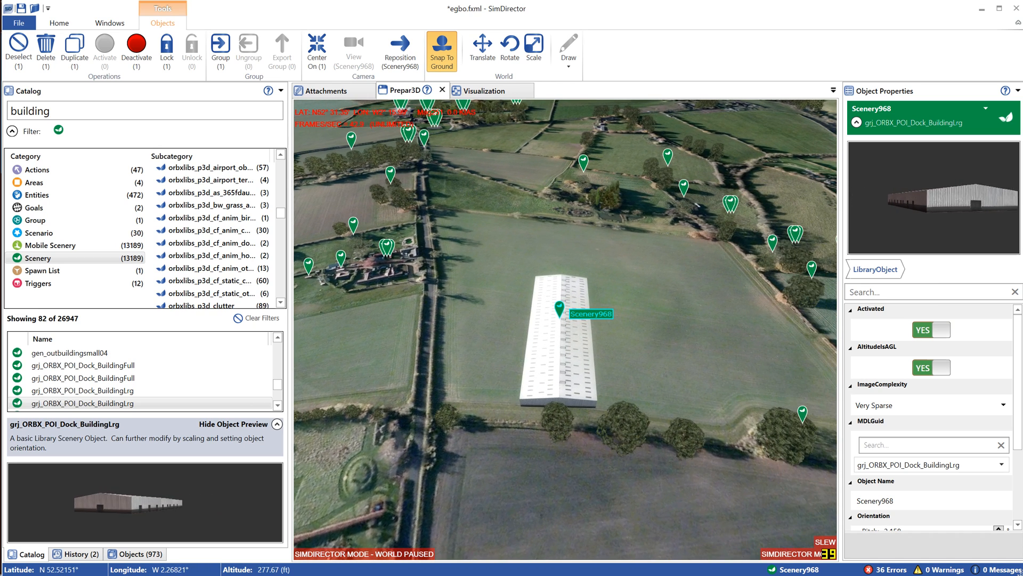
pyautogui.scroll(3, 562, 315)
pyautogui.moveTo(571, 307)
pyautogui.mouseDown()
pyautogui.moveTo(531, 329)
pyautogui.moveTo(568, 324)
pyautogui.moveTo(561, 299)
pyautogui.mouseUp()
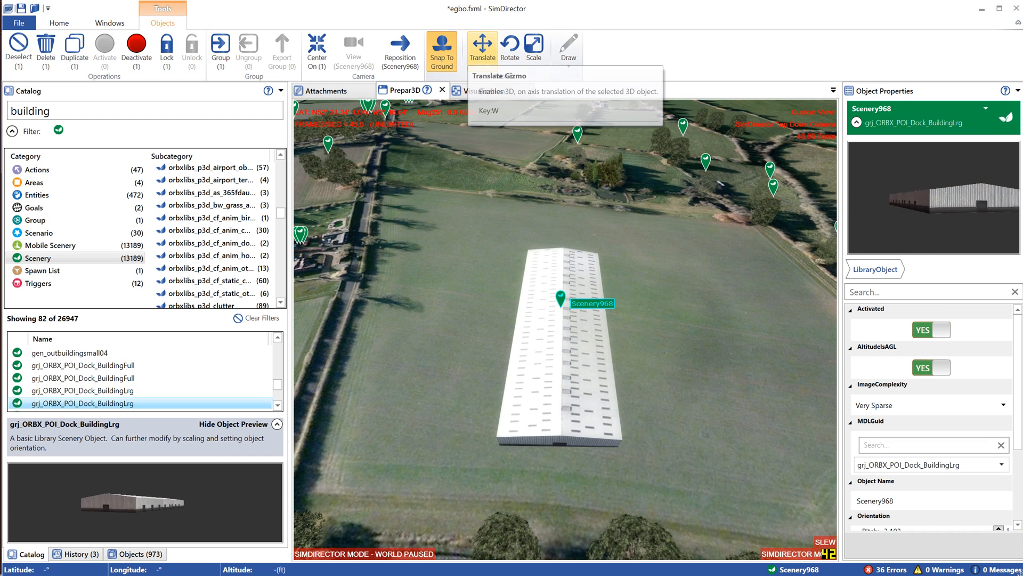
# Shift the dock building along both horizontal axes within the field using the Translate gizmo
pyautogui.click(482, 46)
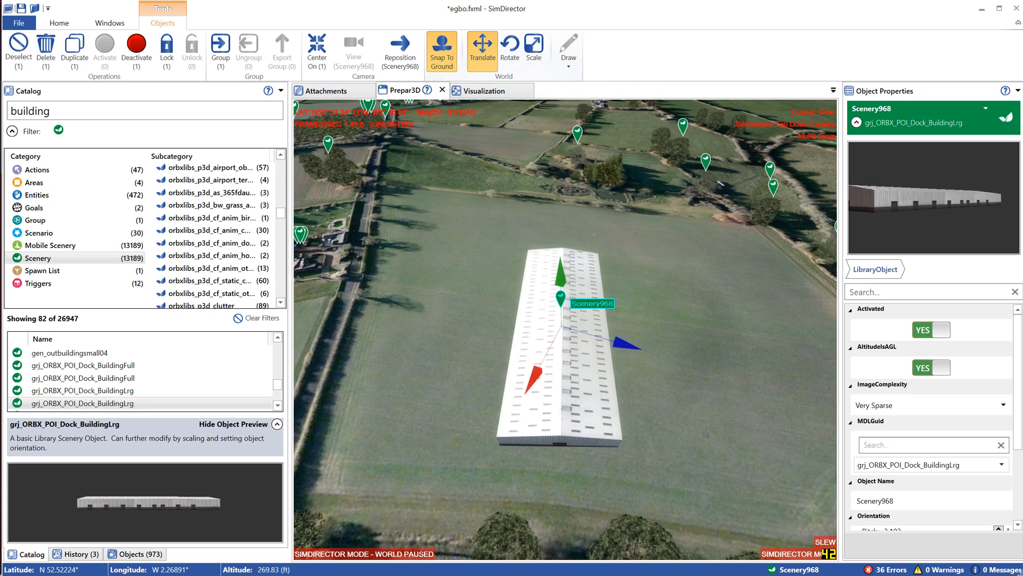
pyautogui.moveTo(661, 384); pyautogui.dragTo(757, 384, button='middle')
pyautogui.moveTo(715, 299); pyautogui.dragTo(701, 437)
pyautogui.moveTo(565, 442); pyautogui.dragTo(533, 320)
pyautogui.moveTo(533, 319); pyautogui.dragTo(459, 323, button='middle')
pyautogui.moveTo(693, 373); pyautogui.dragTo(506, 320)
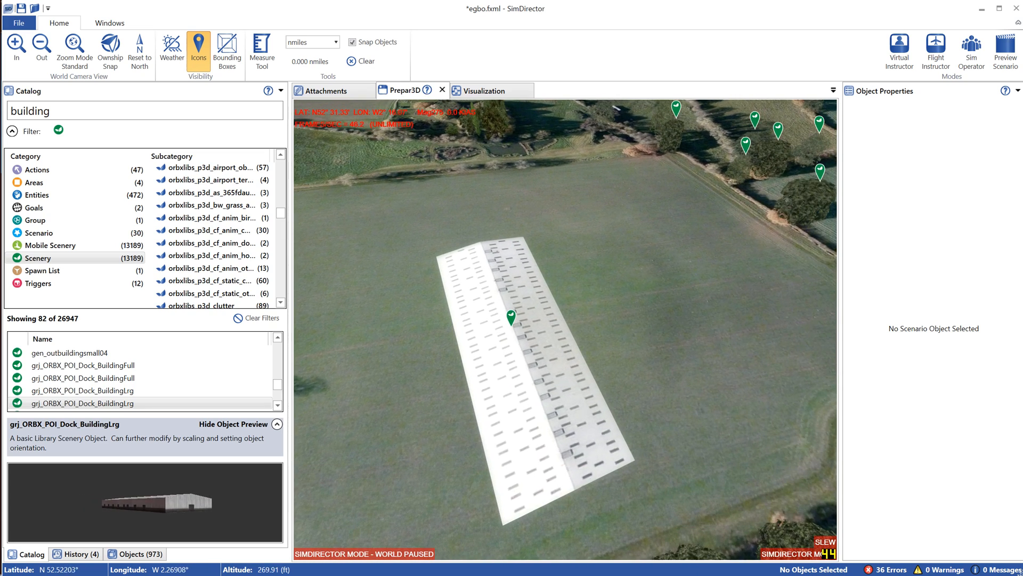
pyautogui.moveTo(672, 323); pyautogui.dragTo(642, 275)
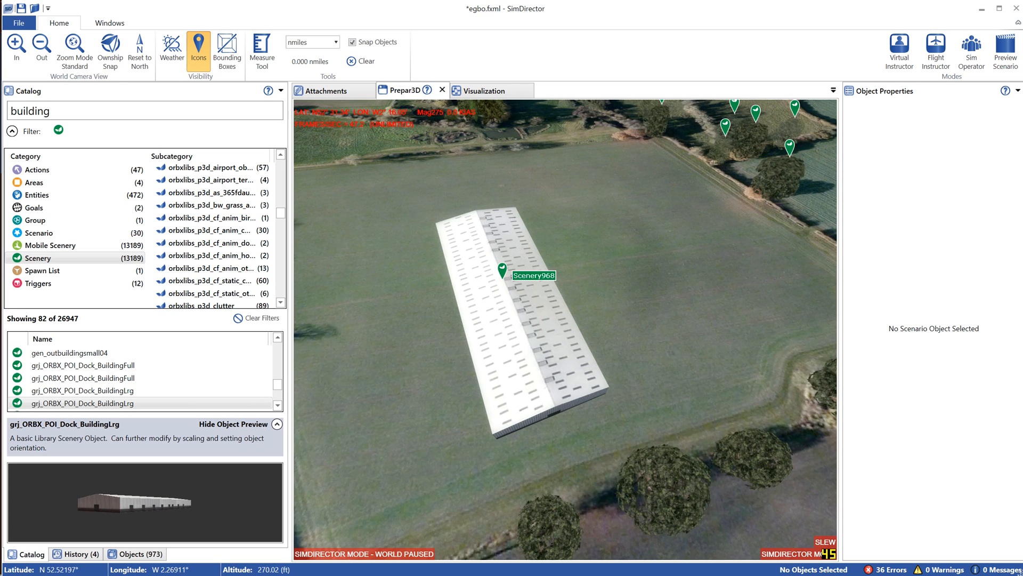
pyautogui.click(502, 271)
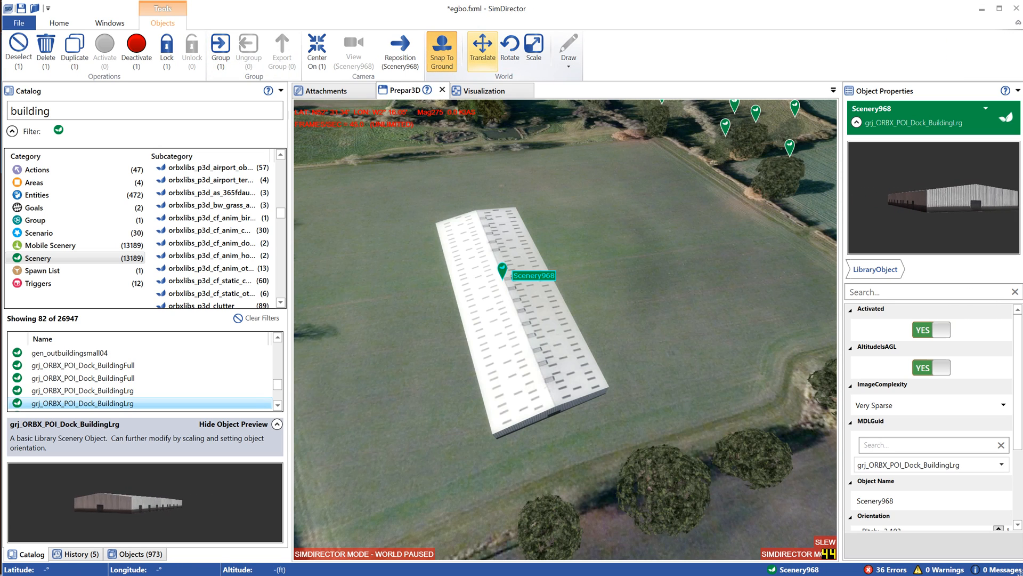
pyautogui.click(482, 52)
pyautogui.moveTo(575, 297); pyautogui.dragTo(598, 296)
pyautogui.moveTo(530, 359)
pyautogui.mouseDown()
pyautogui.moveTo(527, 400)
pyautogui.moveTo(529, 349)
pyautogui.mouseUp()
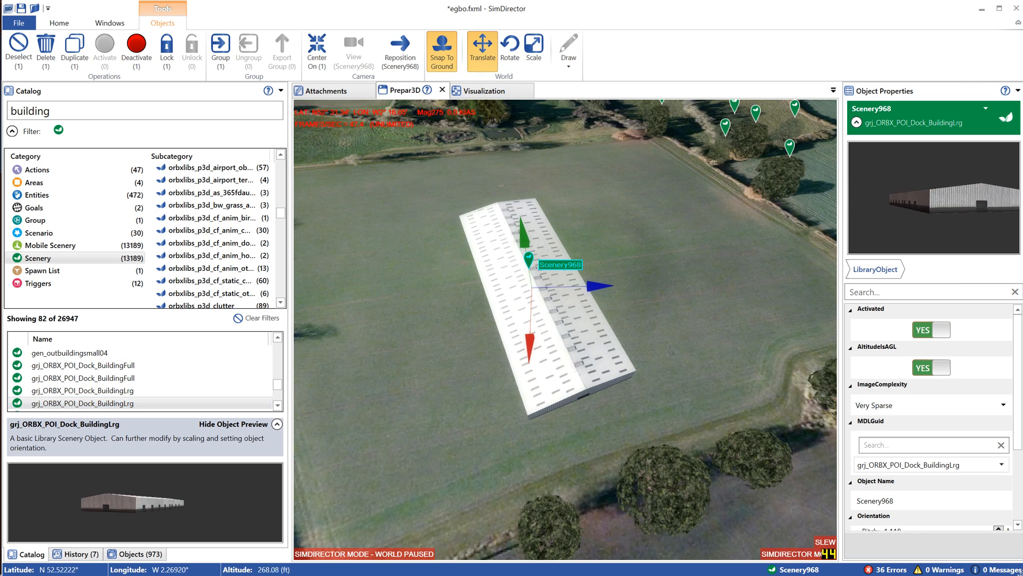
# Raise the dock building along the vertical axis with the Translate gizmo, undo the raise and deselect the building
pyautogui.moveTo(524, 237); pyautogui.dragTo(515, 172)
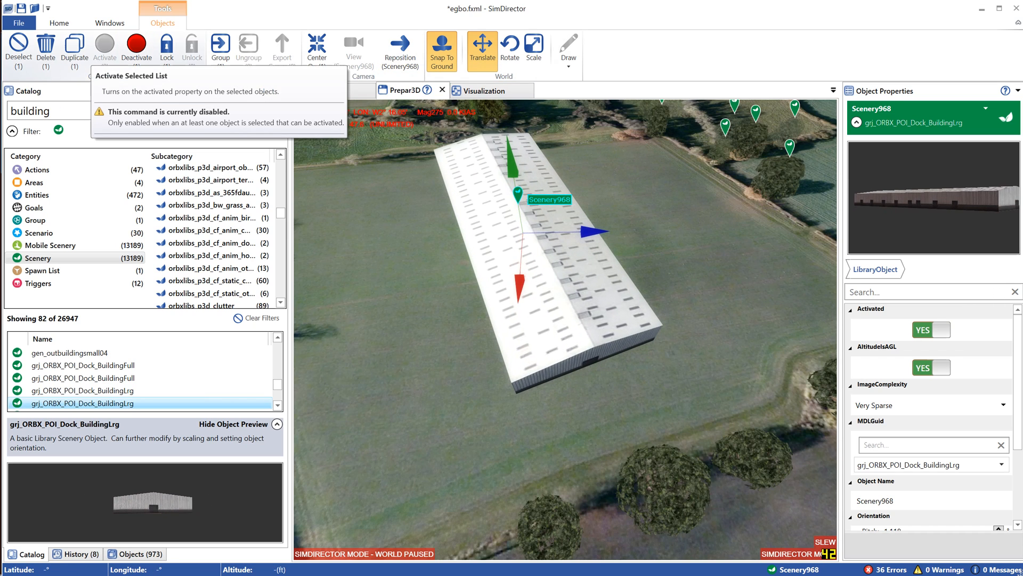
pyautogui.hotkey('ctrl', 'z')
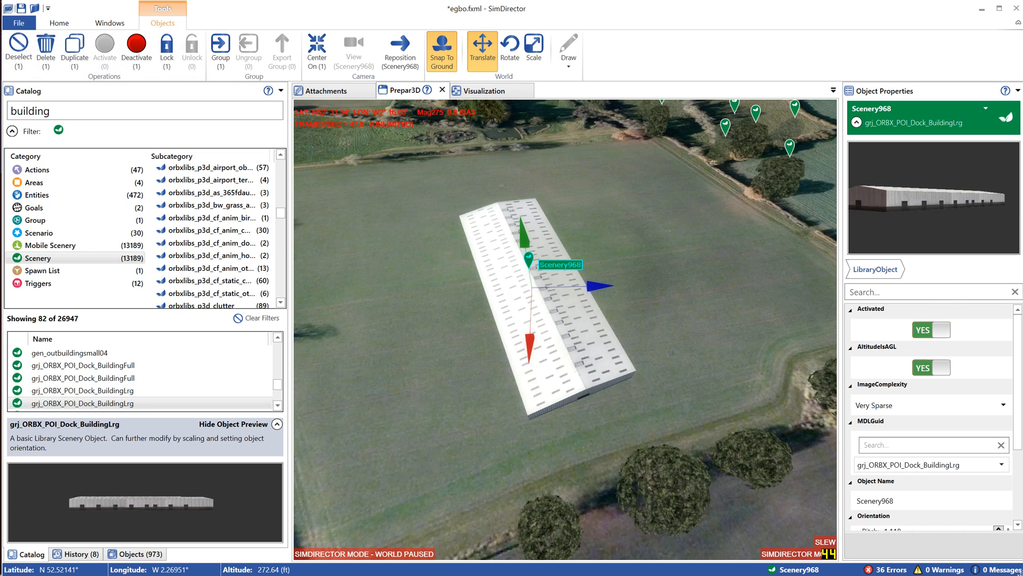
pyautogui.press('Escape')
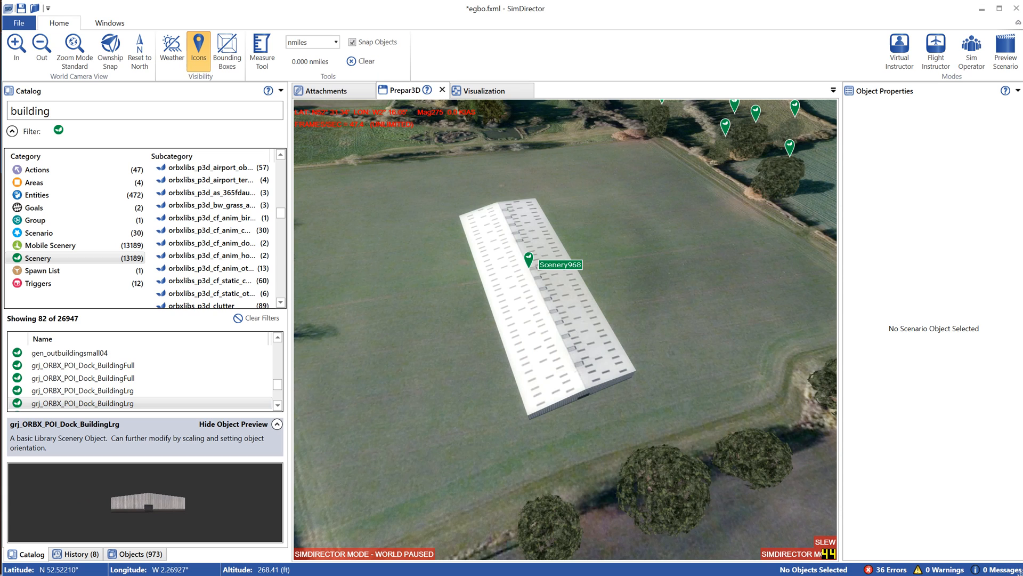
# Nudge the dock building sideways across the field and scale it uniformly with the Scale gizmo, first smaller and finally slightly larger
pyautogui.moveTo(528, 259)
pyautogui.mouseDown()
pyautogui.moveTo(586, 246)
pyautogui.moveTo(591, 257)
pyautogui.moveTo(446, 270)
pyautogui.moveTo(523, 270)
pyautogui.moveTo(510, 260)
pyautogui.mouseUp()
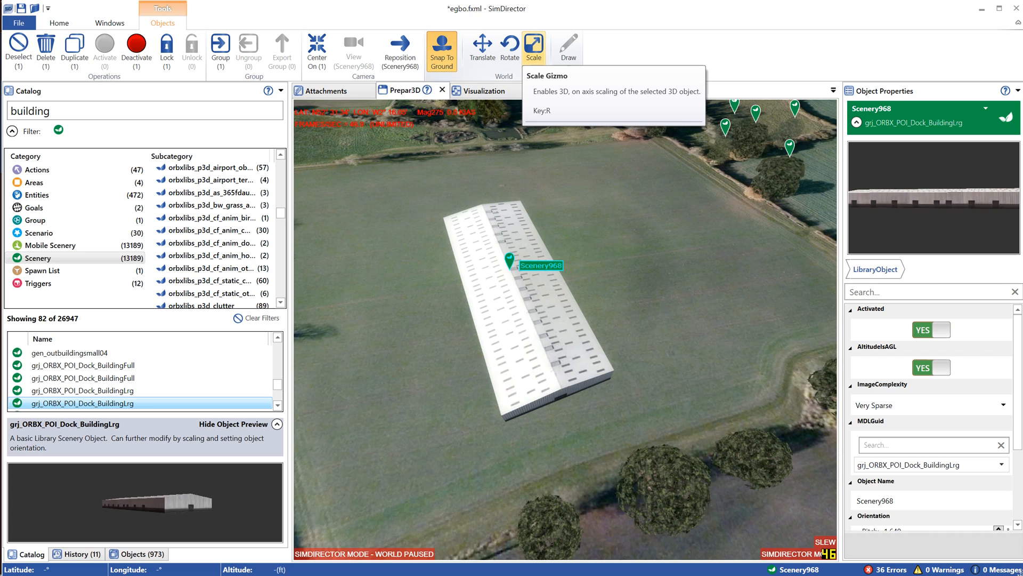
pyautogui.click(534, 47)
pyautogui.click(535, 51)
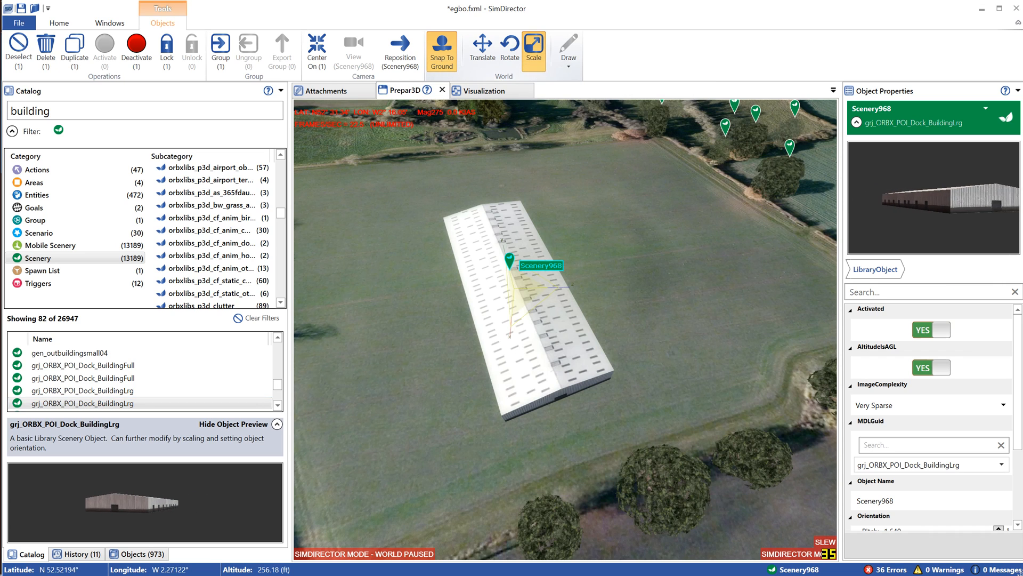
pyautogui.moveTo(524, 292)
pyautogui.mouseDown()
pyautogui.moveTo(518, 302)
pyautogui.moveTo(532, 287)
pyautogui.mouseUp()
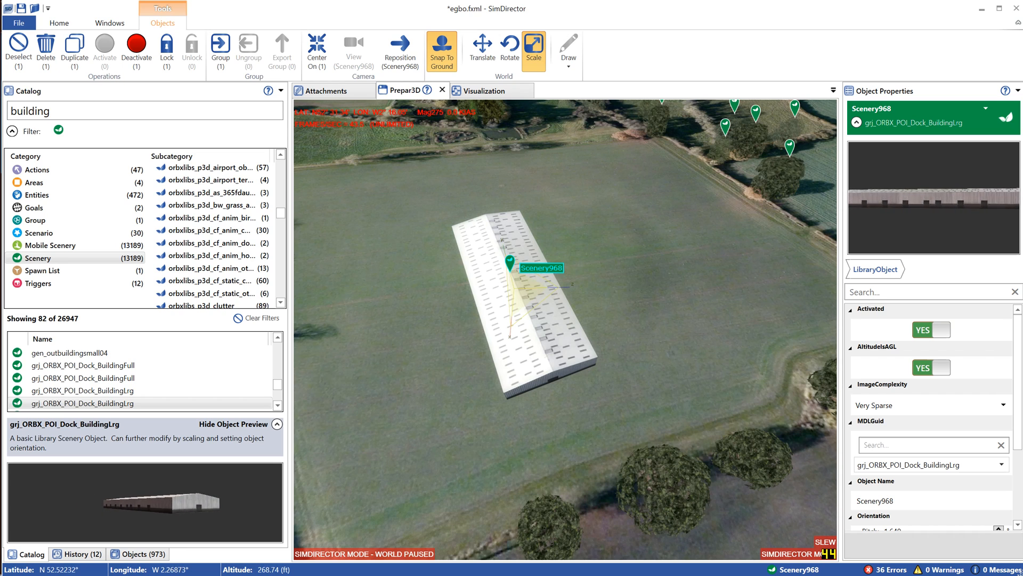
pyautogui.moveTo(525, 293)
pyautogui.mouseDown()
pyautogui.moveTo(554, 310)
pyautogui.moveTo(522, 292)
pyautogui.mouseUp()
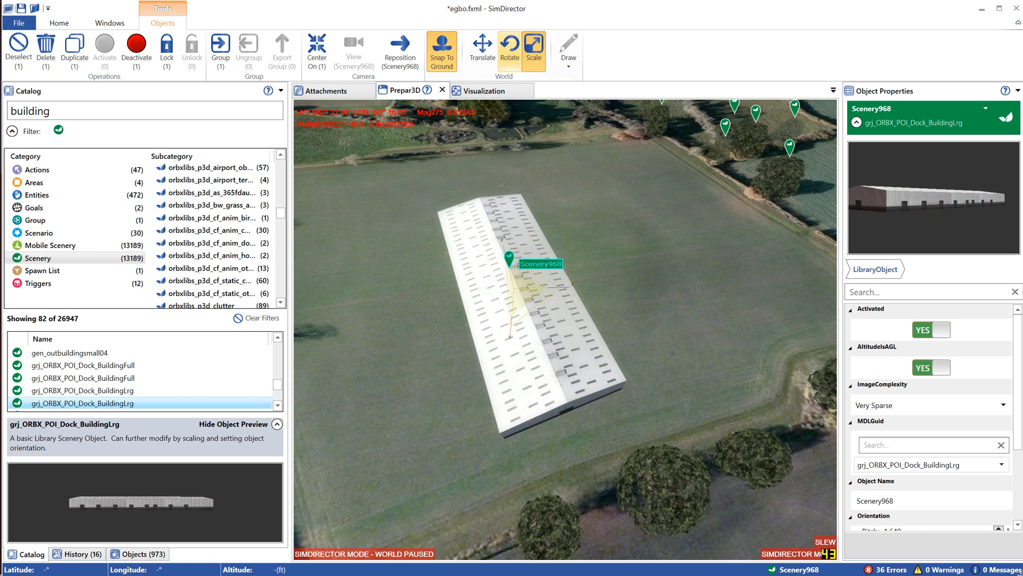
# Change the dock building's heading with the Rotate gizmo so that it lies diagonally across the field
pyautogui.click(510, 51)
pyautogui.scroll(3, 565, 329)
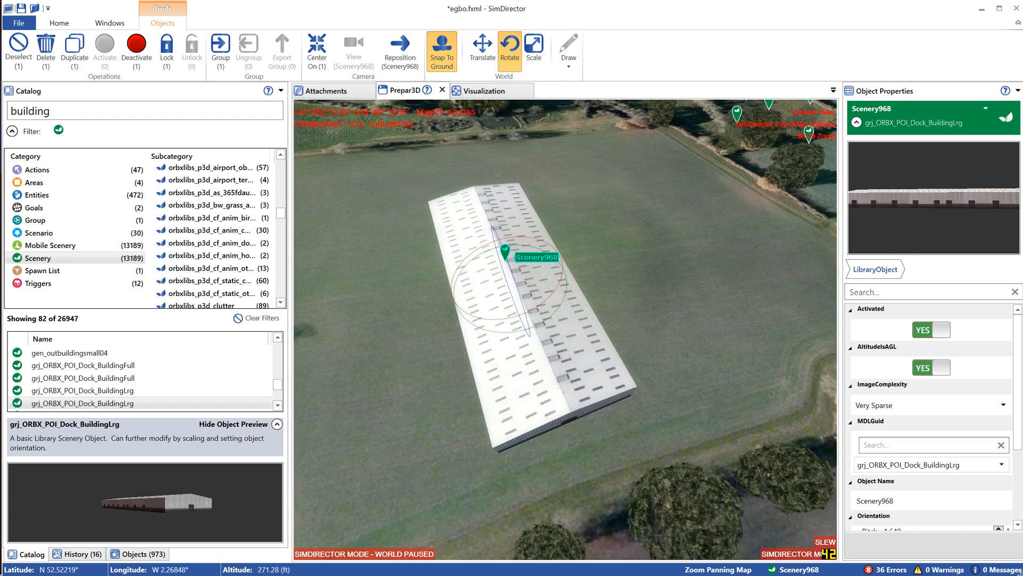
pyautogui.moveTo(502, 321); pyautogui.dragTo(525, 328)
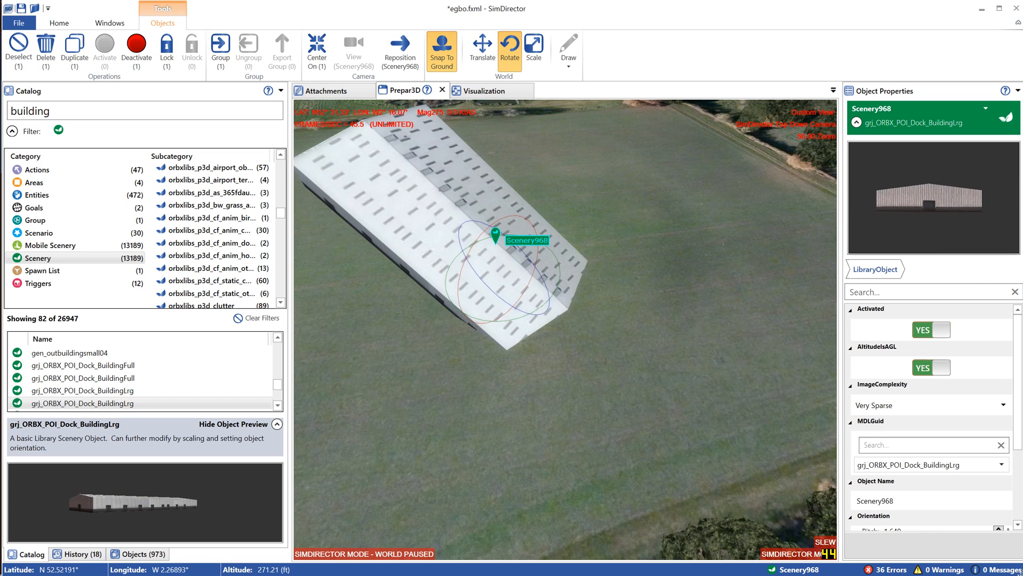
pyautogui.moveTo(451, 325); pyautogui.dragTo(533, 224)
pyautogui.moveTo(448, 248); pyautogui.dragTo(469, 277)
pyautogui.scroll(-3, 469, 277)
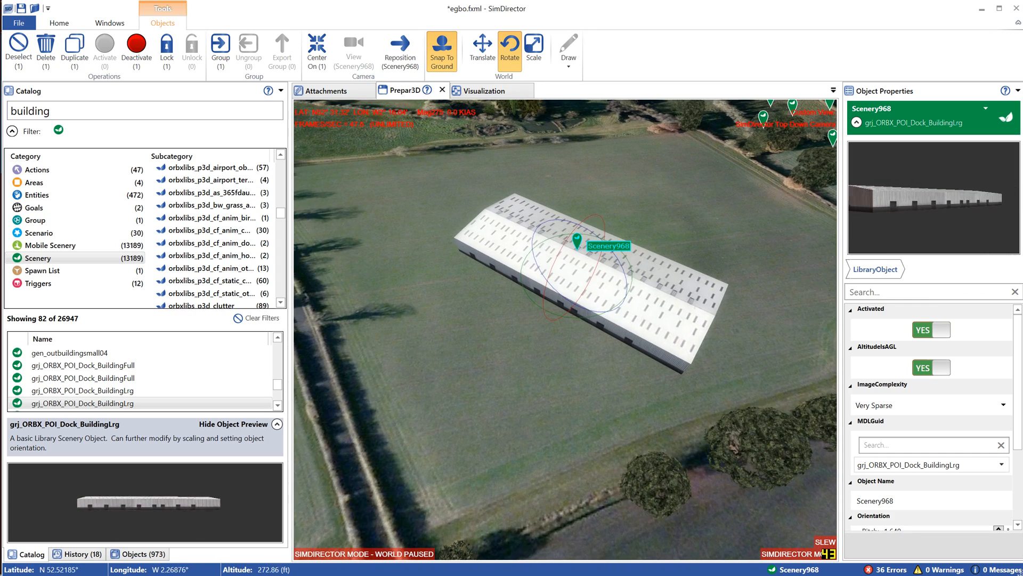
# Duplicate the dock building and offset the copy from the original along one horizontal axis with the Translate gizmo
pyautogui.click(133, 403)
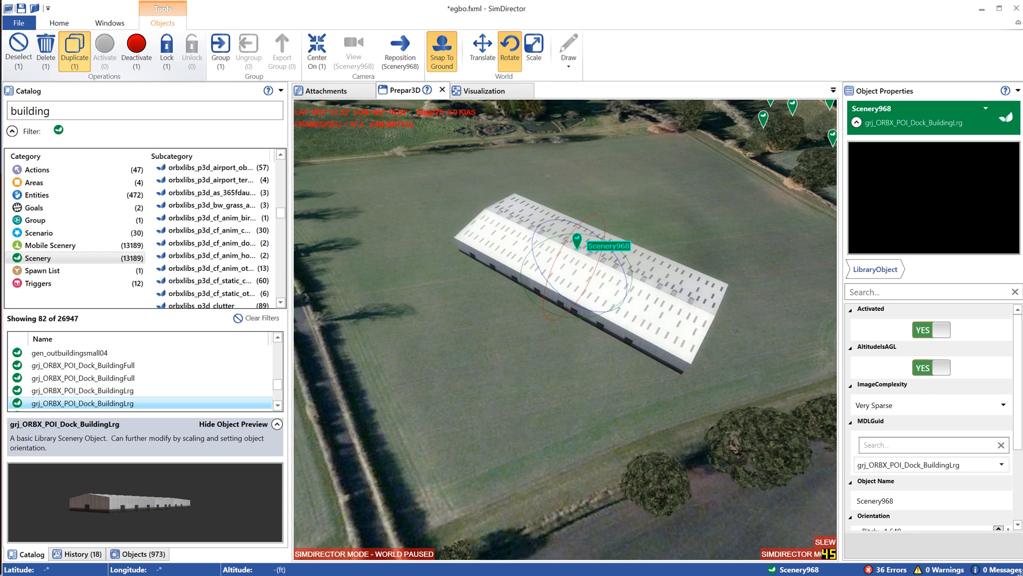
pyautogui.click(74, 54)
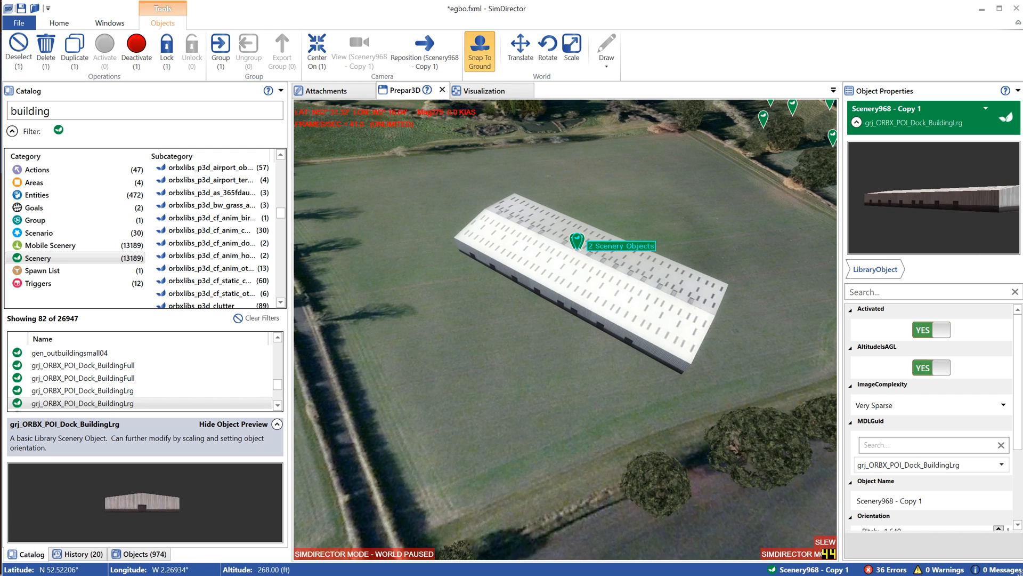
pyautogui.scroll(5, 565, 329)
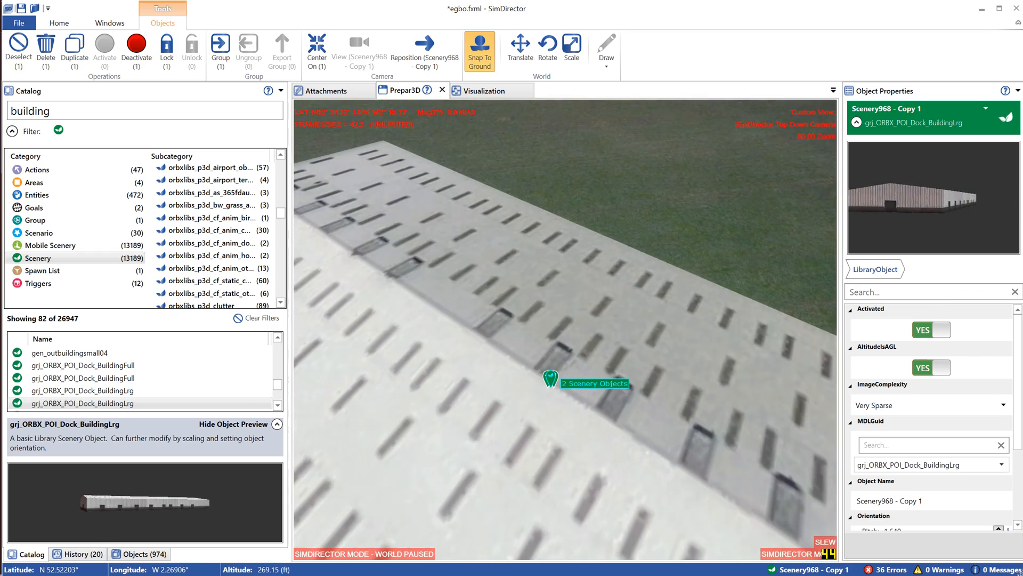
pyautogui.scroll(-5, 565, 329)
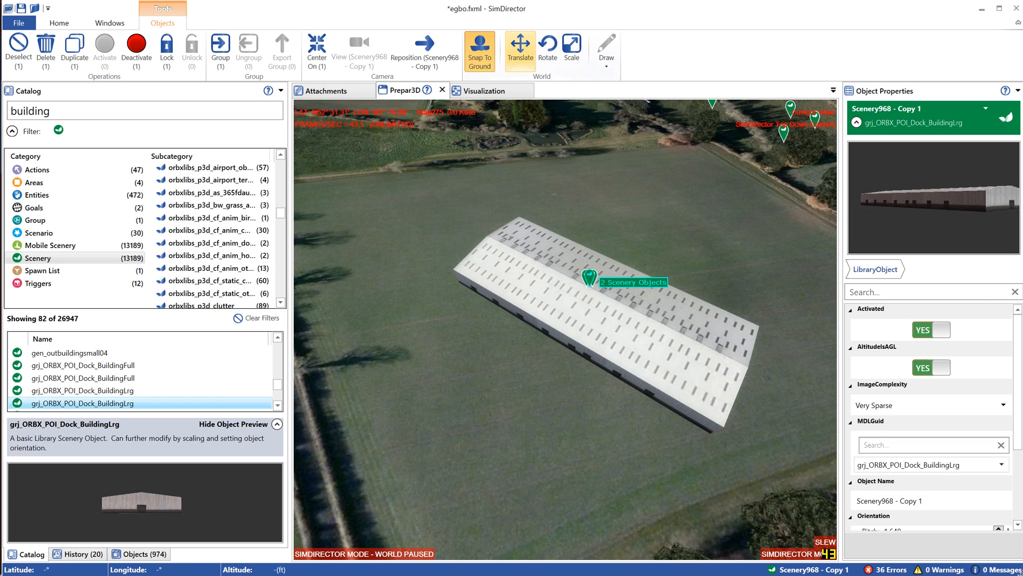
pyautogui.click(520, 48)
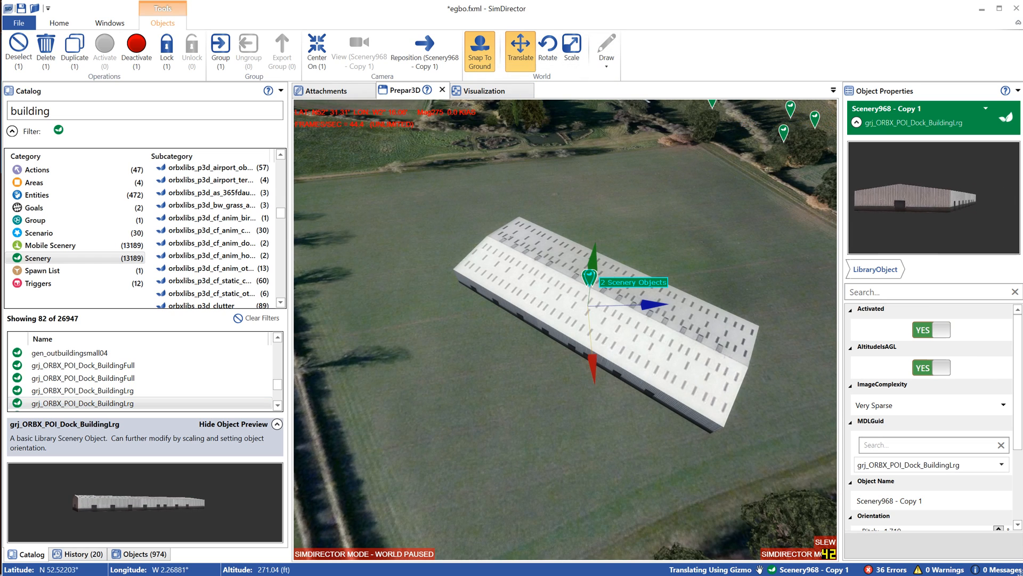
pyautogui.moveTo(592, 368); pyautogui.dragTo(599, 425)
pyautogui.click(709, 245)
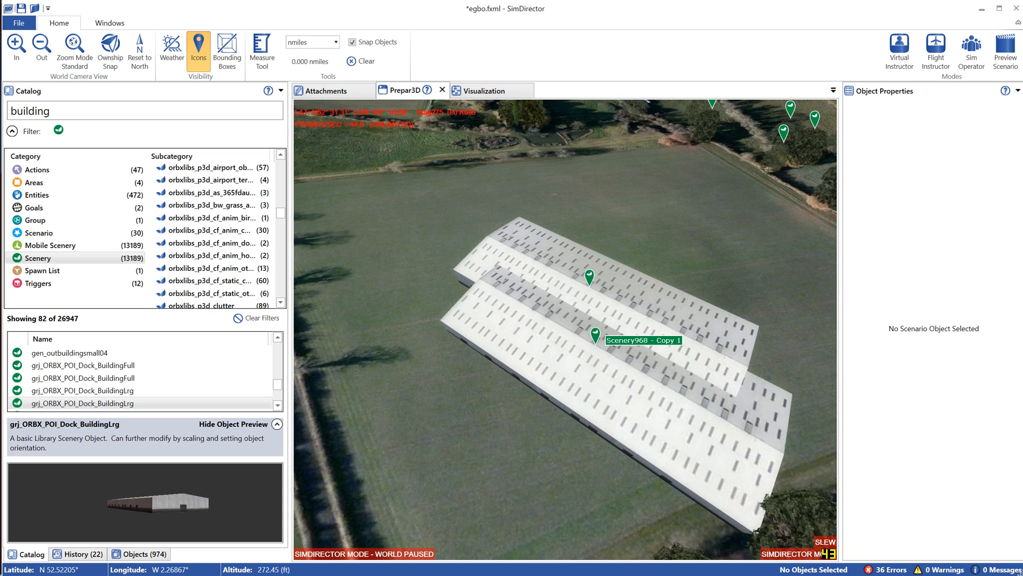
# Reposition the copied dock building so that it stands directly alongside the original, parallel to its long wall
pyautogui.click(595, 334)
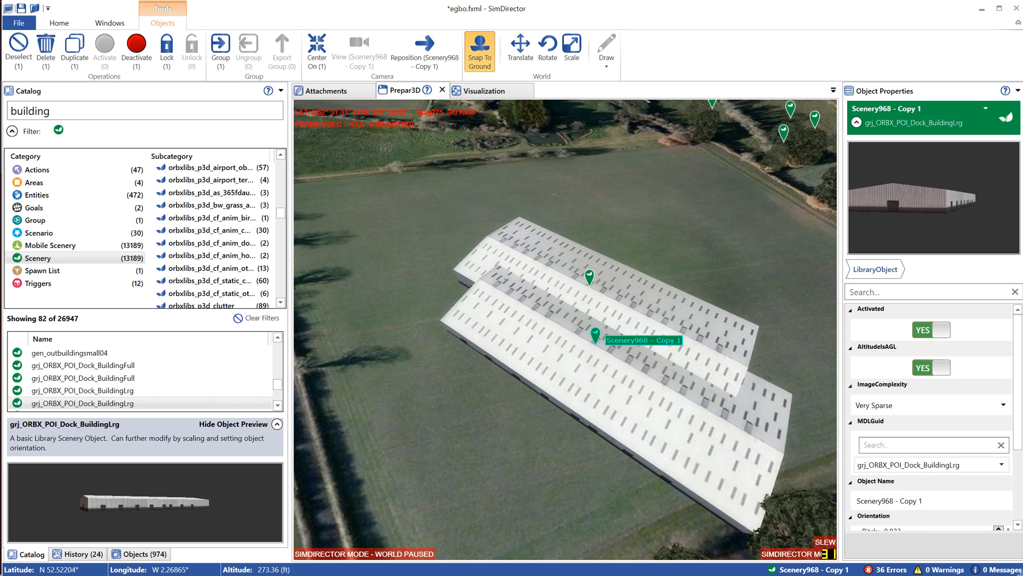
pyautogui.moveTo(595, 334)
pyautogui.mouseDown()
pyautogui.moveTo(577, 354)
pyautogui.moveTo(505, 360)
pyautogui.moveTo(579, 387)
pyautogui.mouseUp()
pyautogui.scroll(-5, 518, 367)
pyautogui.scroll(-2, 518, 367)
pyautogui.moveTo(579, 387); pyautogui.dragTo(634, 469, button='middle')
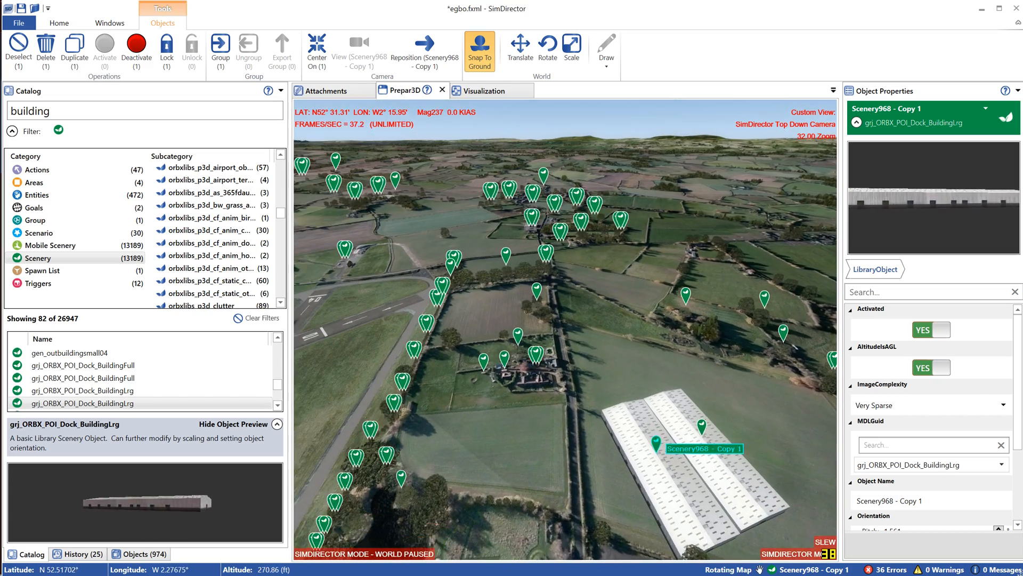
pyautogui.moveTo(601, 356); pyautogui.dragTo(592, 348, button='middle')
pyautogui.moveTo(592, 347); pyautogui.dragTo(520, 257)
pyautogui.scroll(5, 521, 257)
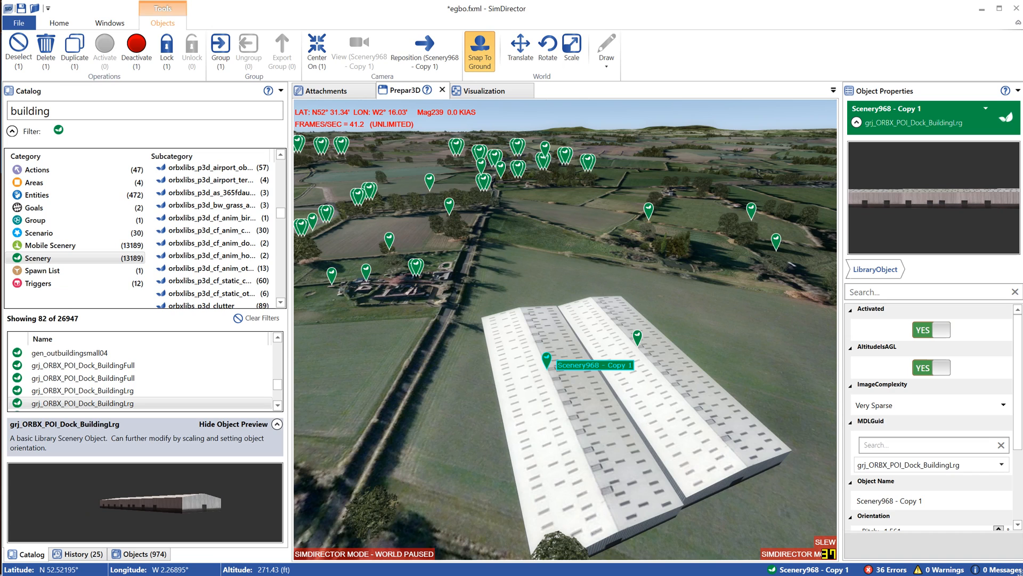
# Delete both the copied and the original dock building from the scenario
pyautogui.press('Delete')
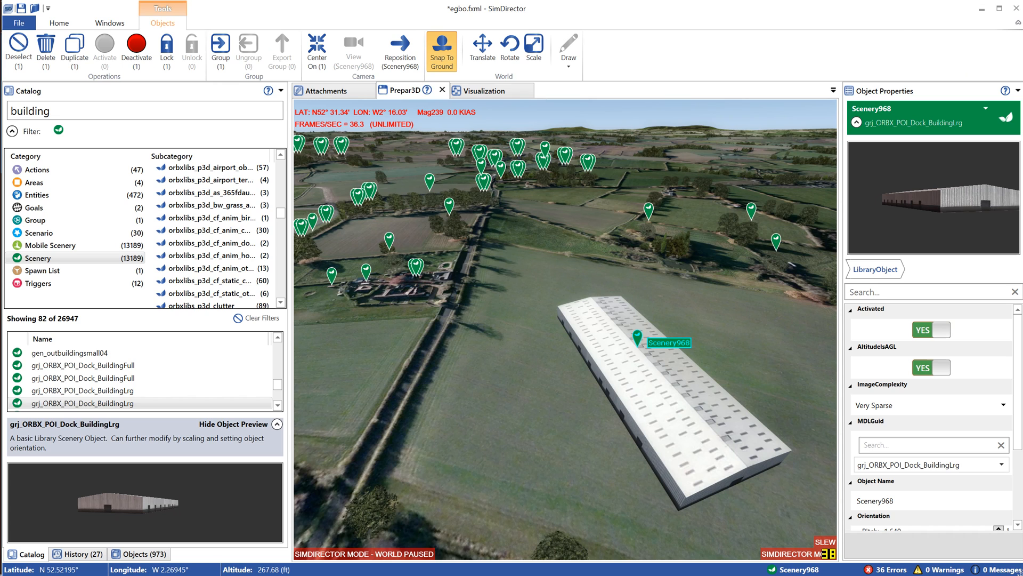
pyautogui.press('Delete')
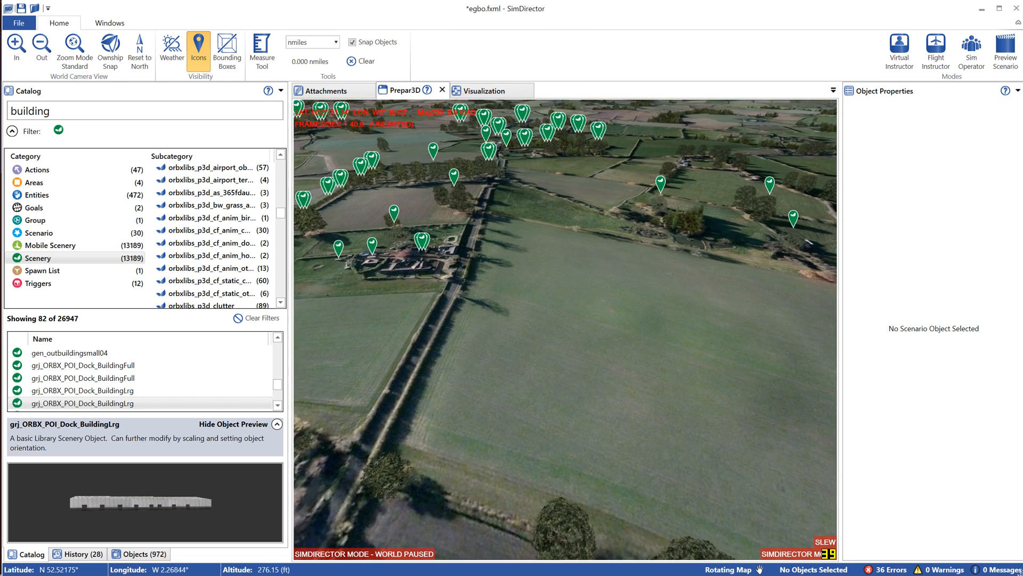
# Survey the airfield, its runways and the scenery markers around it from above
pyautogui.moveTo(564, 298); pyautogui.dragTo(563, 368, button='middle')
pyautogui.scroll(-4, 565, 330)
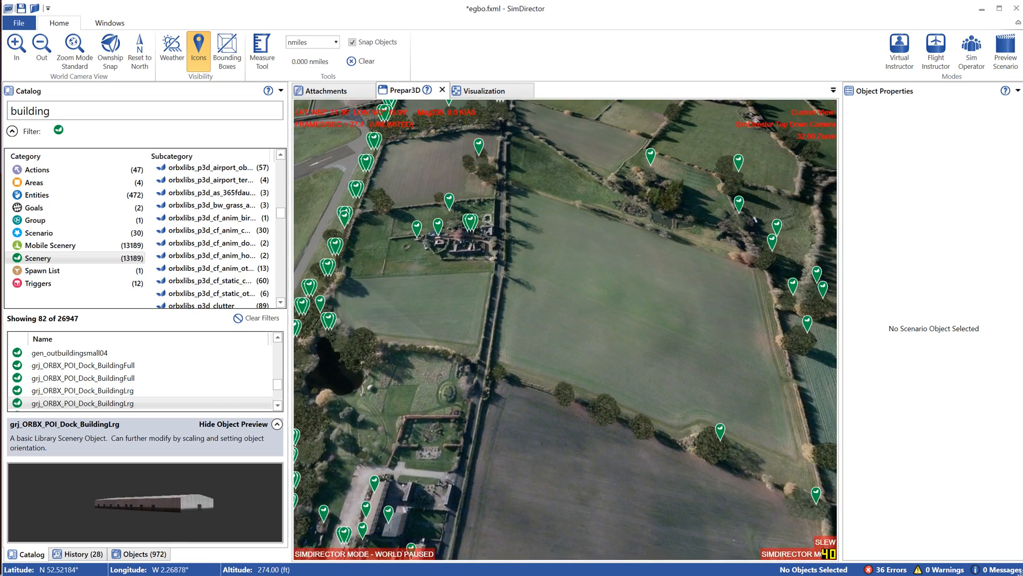
pyautogui.moveTo(613, 320); pyautogui.dragTo(555, 335)
pyautogui.scroll(-4, 555, 329)
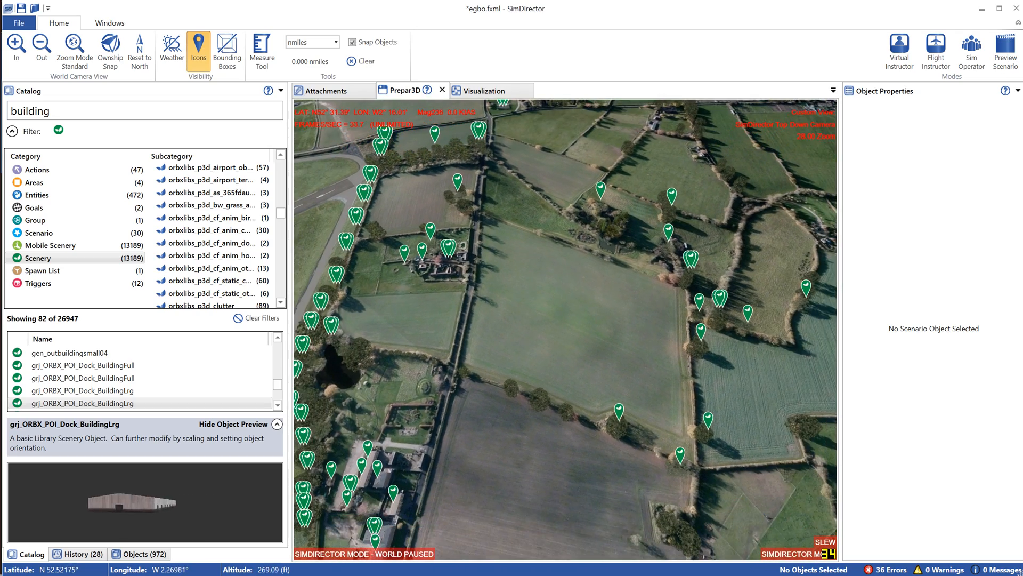
pyautogui.scroll(-5, 565, 329)
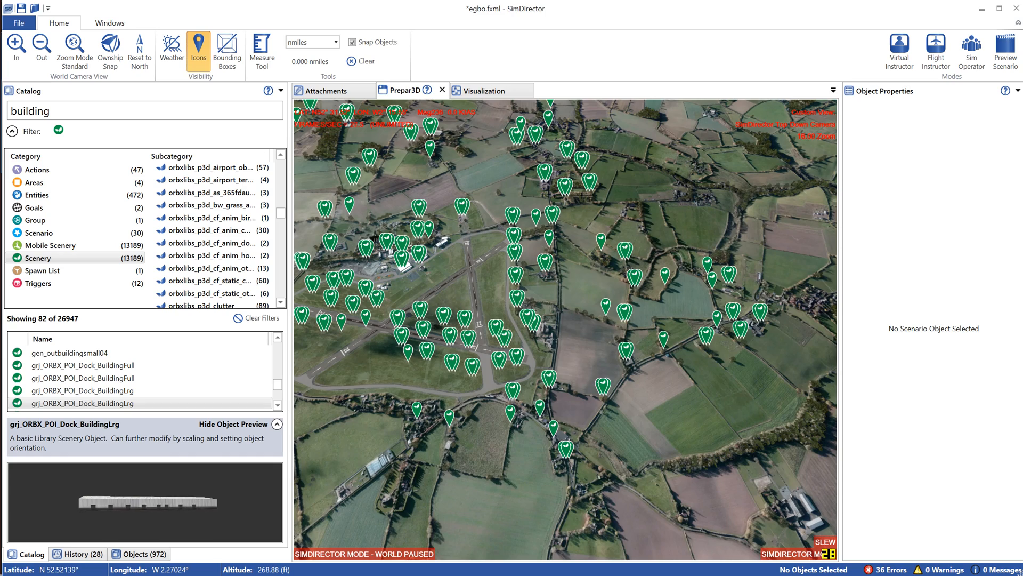
pyautogui.moveTo(448, 184); pyautogui.dragTo(528, 246)
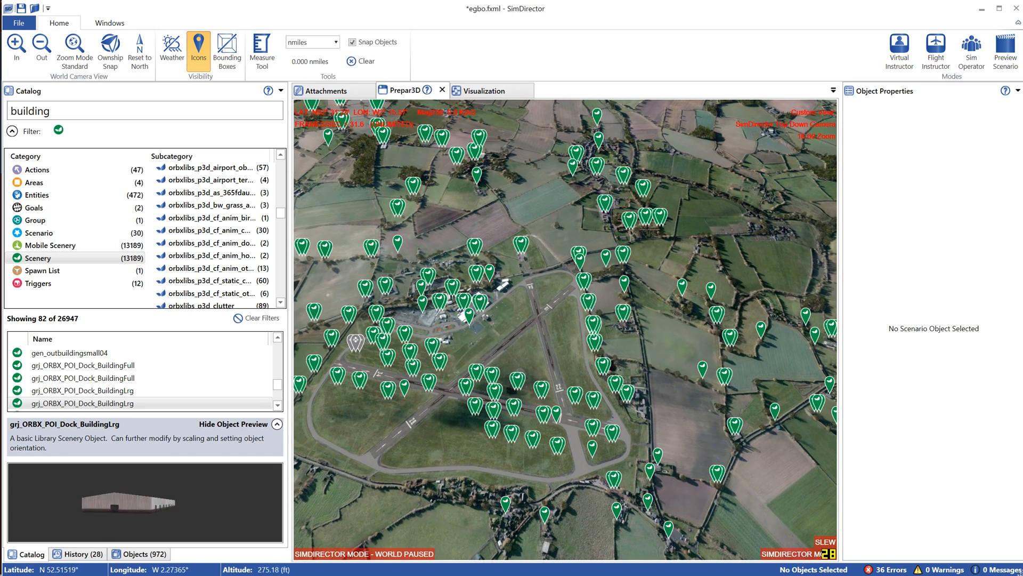
pyautogui.scroll(2, 549, 289)
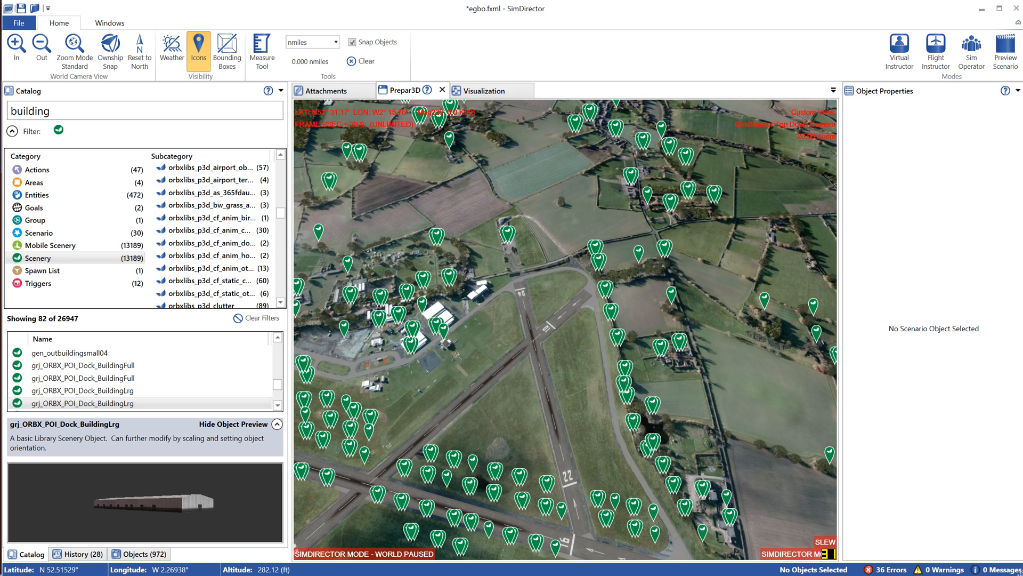
pyautogui.scroll(2, 564, 329)
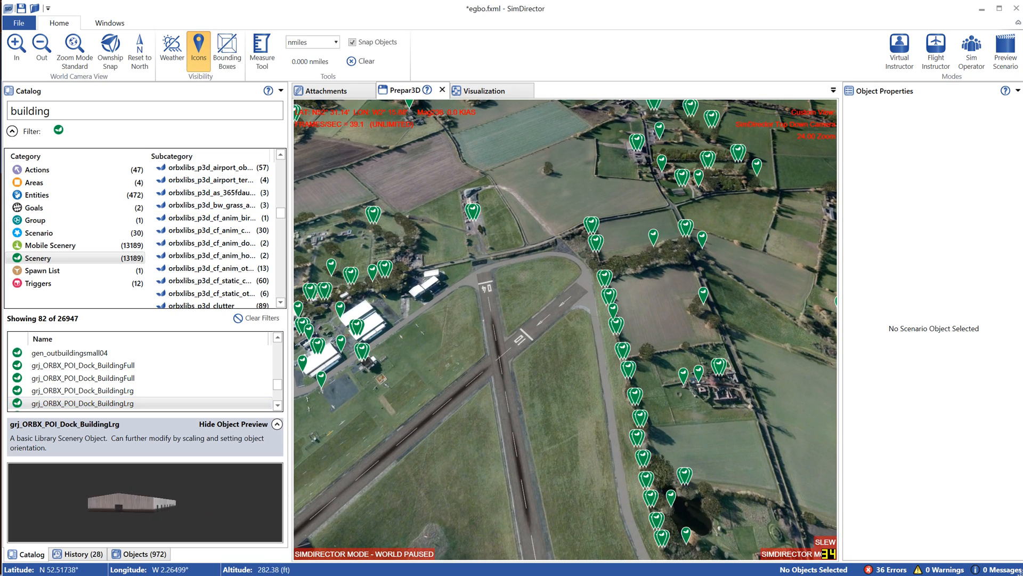
pyautogui.scroll(-1, 565, 330)
pyautogui.moveTo(496, 405); pyautogui.dragTo(619, 305)
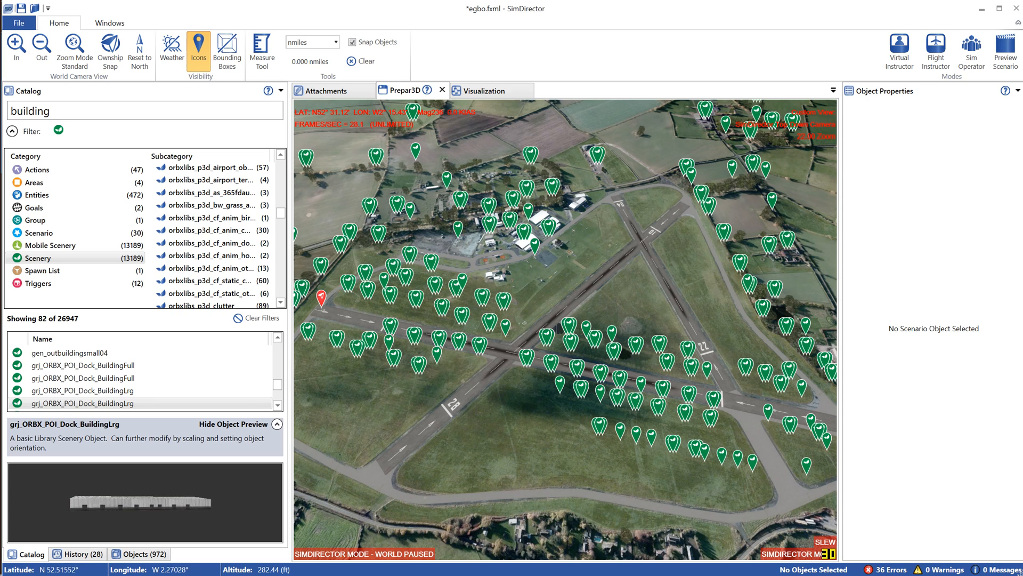
# Start exporting the scenario, check the available export file types in the Prepar3D v4 Files folder, and cancel
pyautogui.click(19, 22)
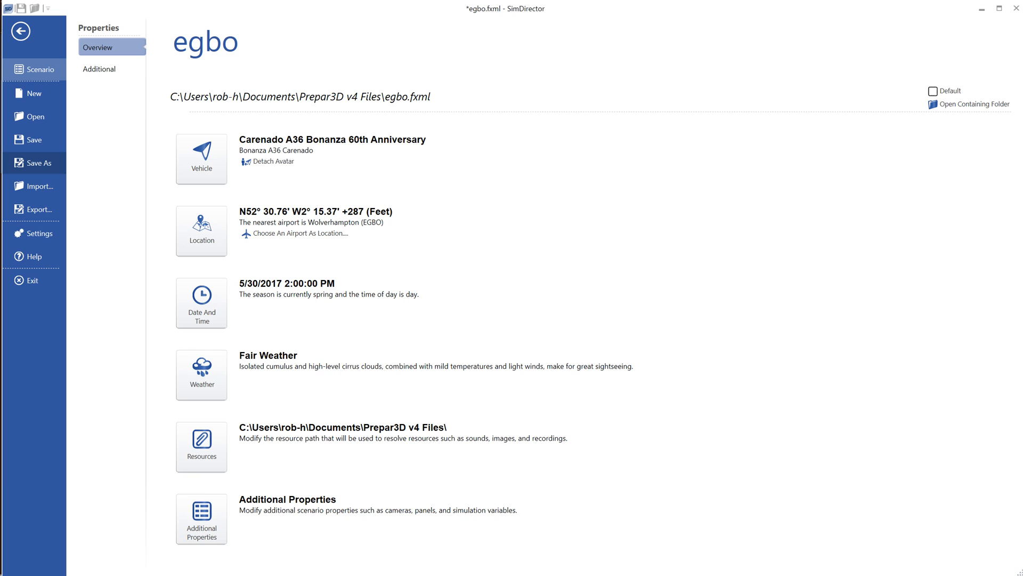
pyautogui.click(39, 209)
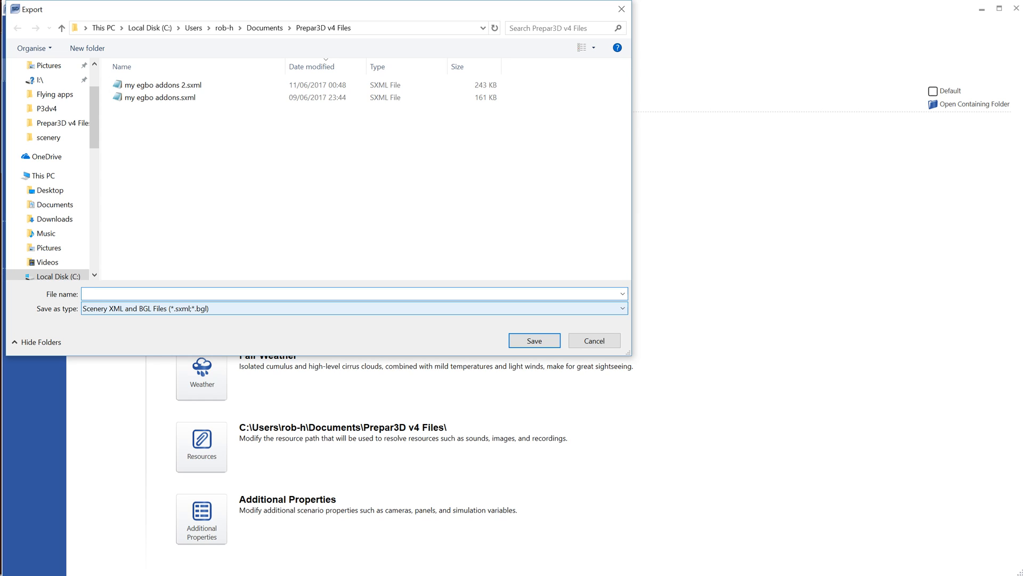
pyautogui.click(355, 308)
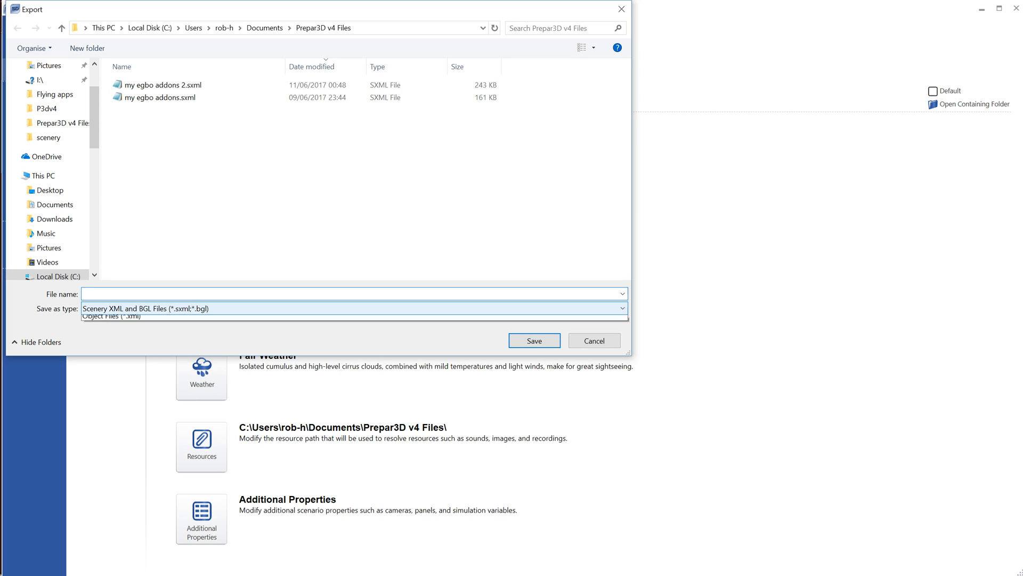
pyautogui.click(355, 308)
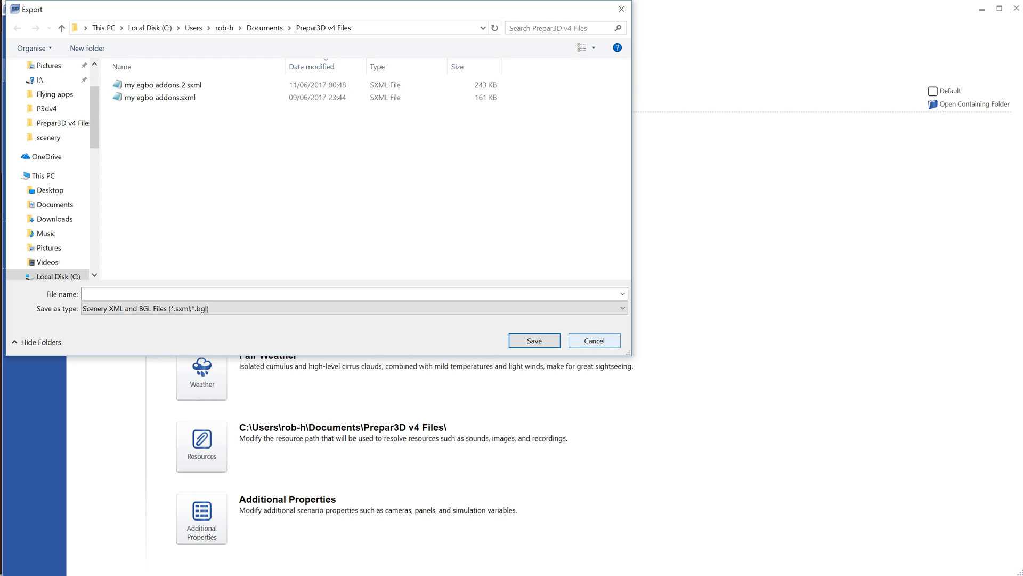
pyautogui.click(594, 341)
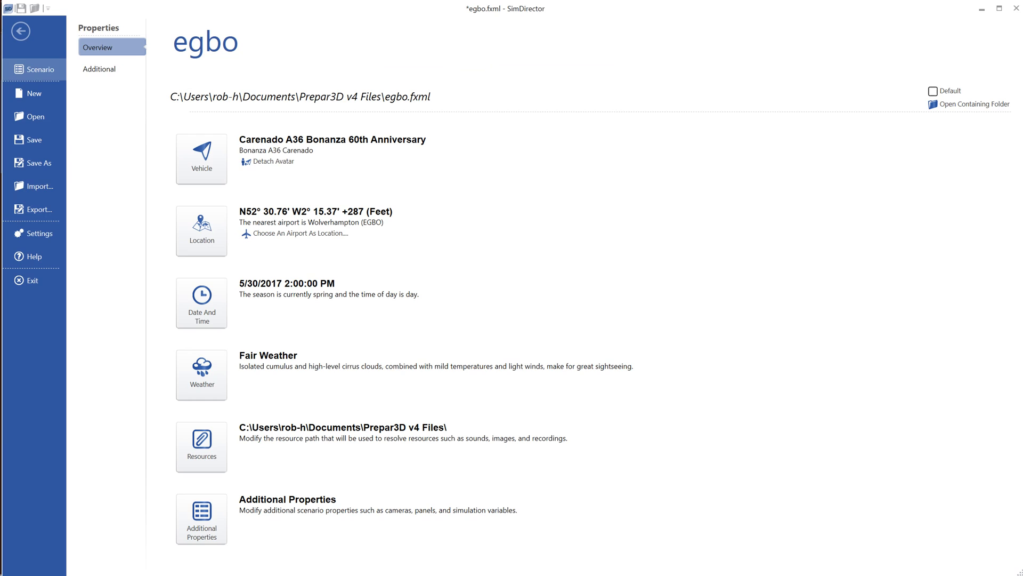
# Exit SimDirector without saving the scenario, dismiss the object-loading error, and pause the simulation in the cockpit
pyautogui.click(33, 281)
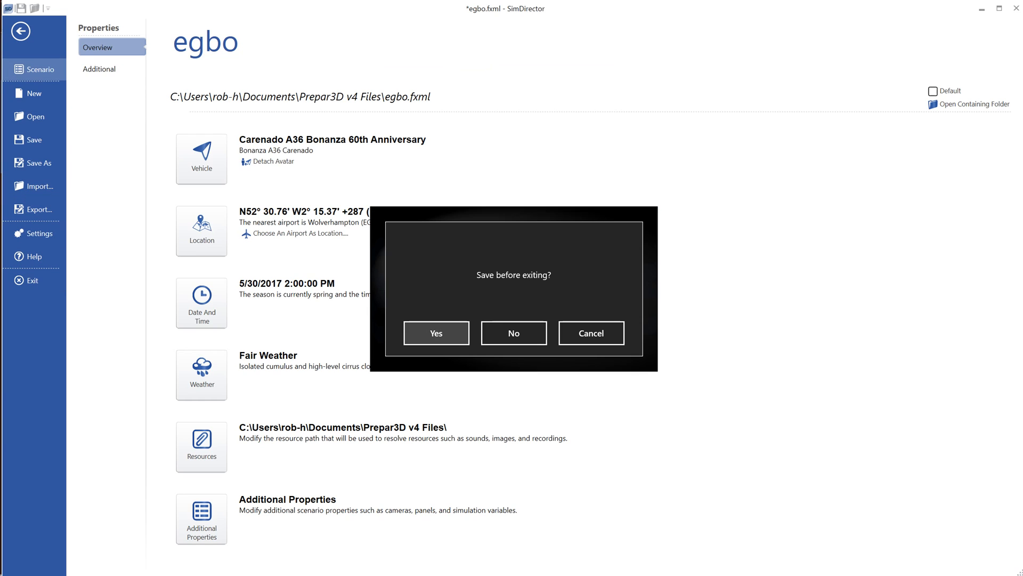
pyautogui.click(514, 333)
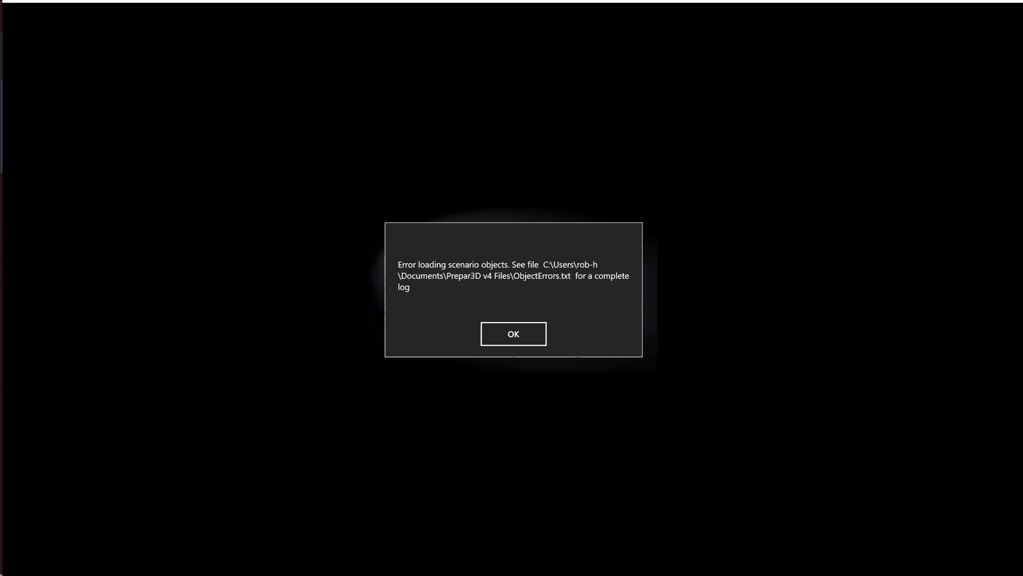
pyautogui.click(513, 333)
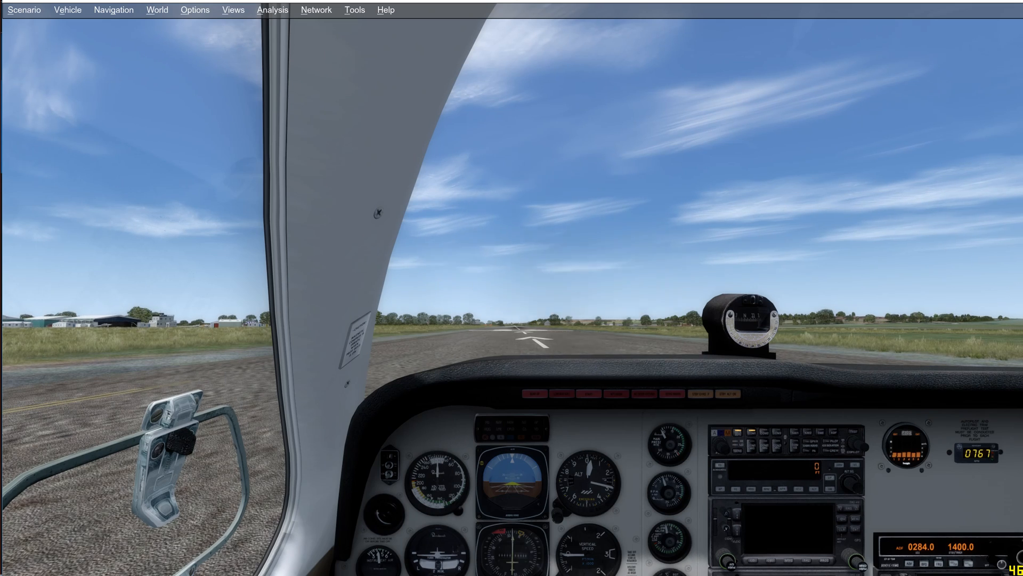
pyautogui.press('p')
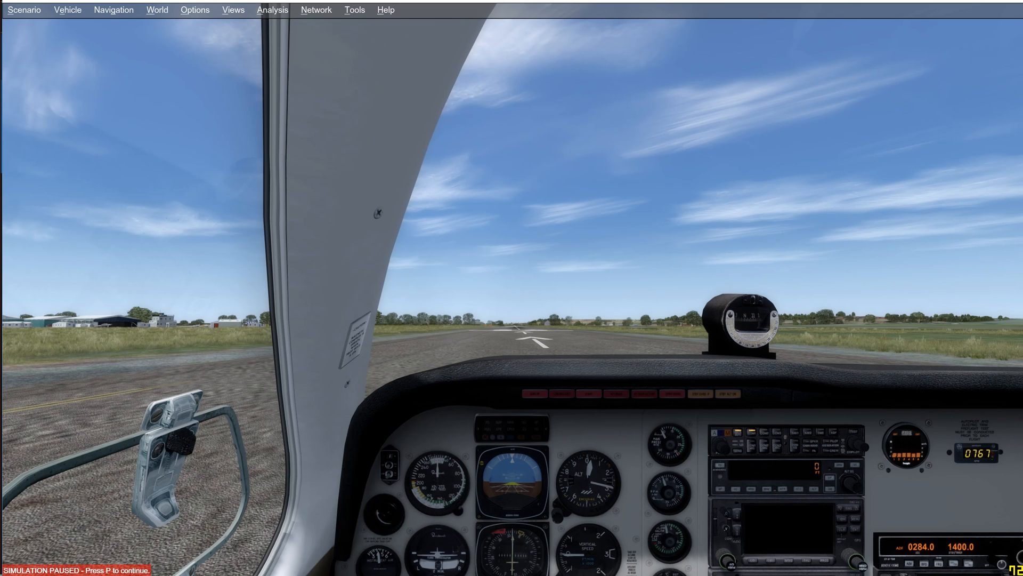
# Switch to File Explorer and delete ObjectLoadErrors.txt from the Prepar3D v4 Files folder
pyautogui.moveTo(1022, 1); pyautogui.dragTo(683, 1)
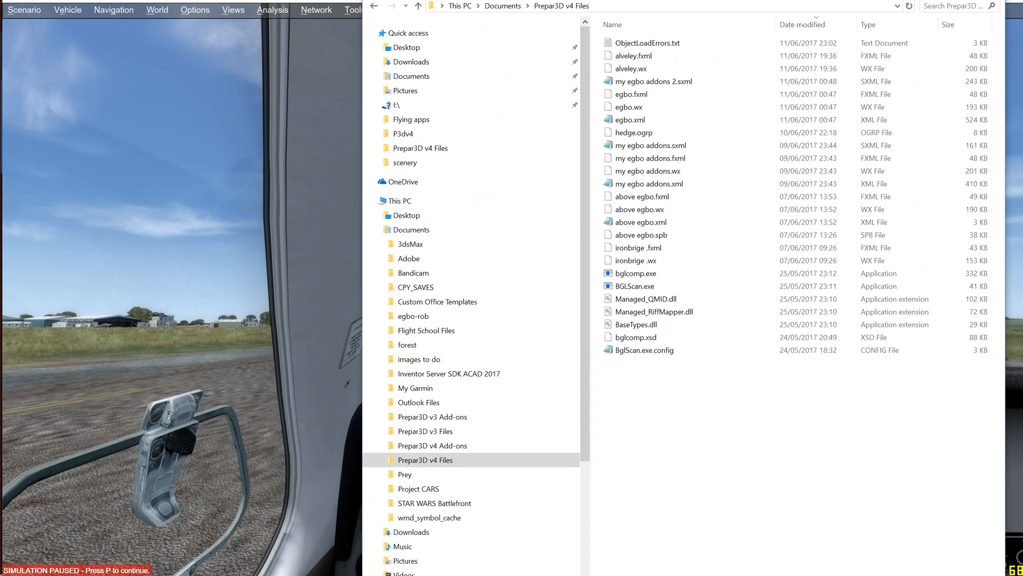
pyautogui.click(648, 42)
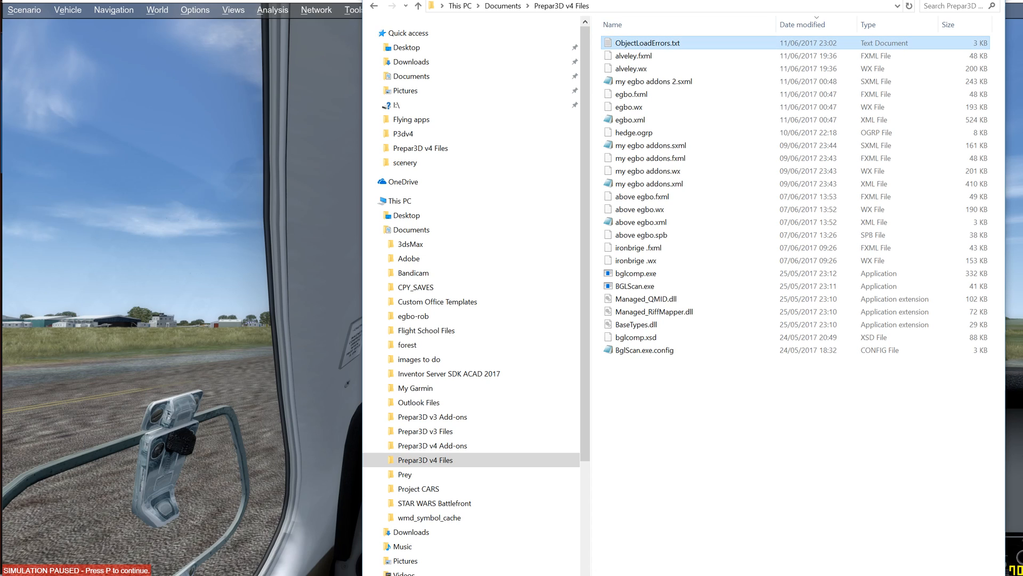
pyautogui.press('Delete')
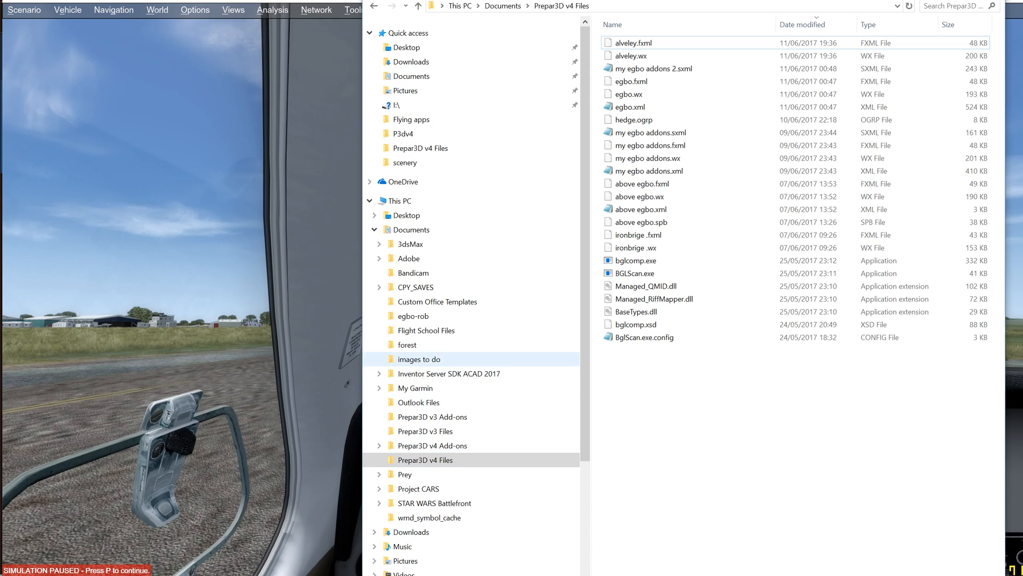
# Browse the Second (F:) drive to the Prepar3D v4 SDK 4.0.23.21468 folder under Program Files\Lockheed Martin
pyautogui.scroll(-1, 427, 320)
pyautogui.scroll(-3, 426, 291)
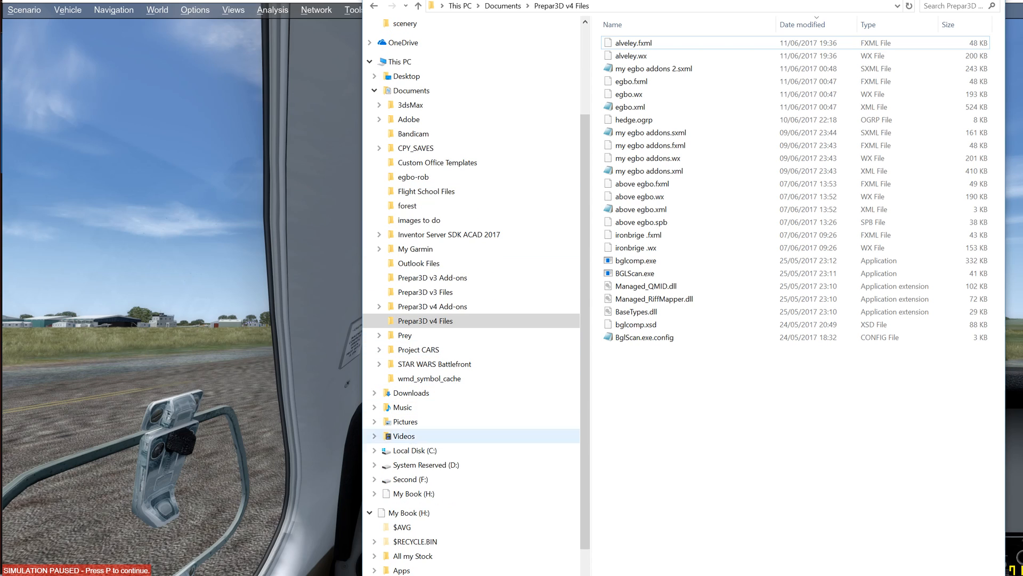
pyautogui.click(374, 479)
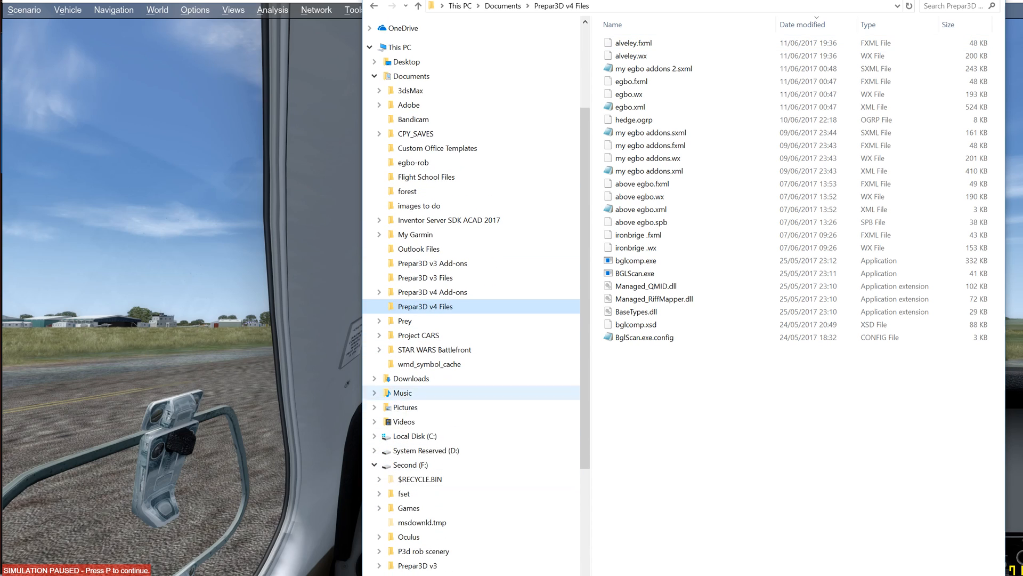
pyautogui.scroll(-3, 374, 469)
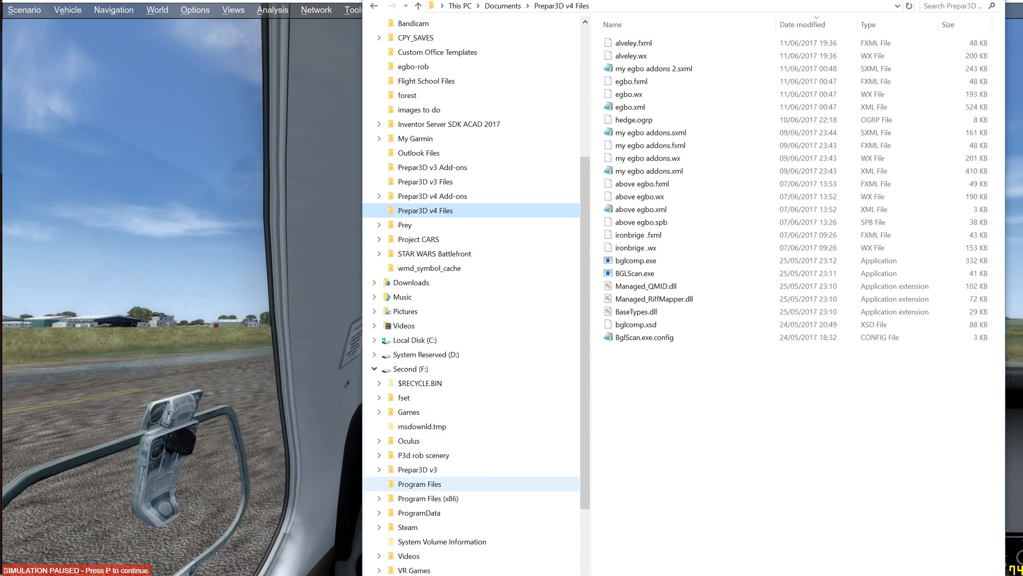
pyautogui.click(379, 484)
pyautogui.scroll(-1, 378, 469)
pyautogui.click(384, 484)
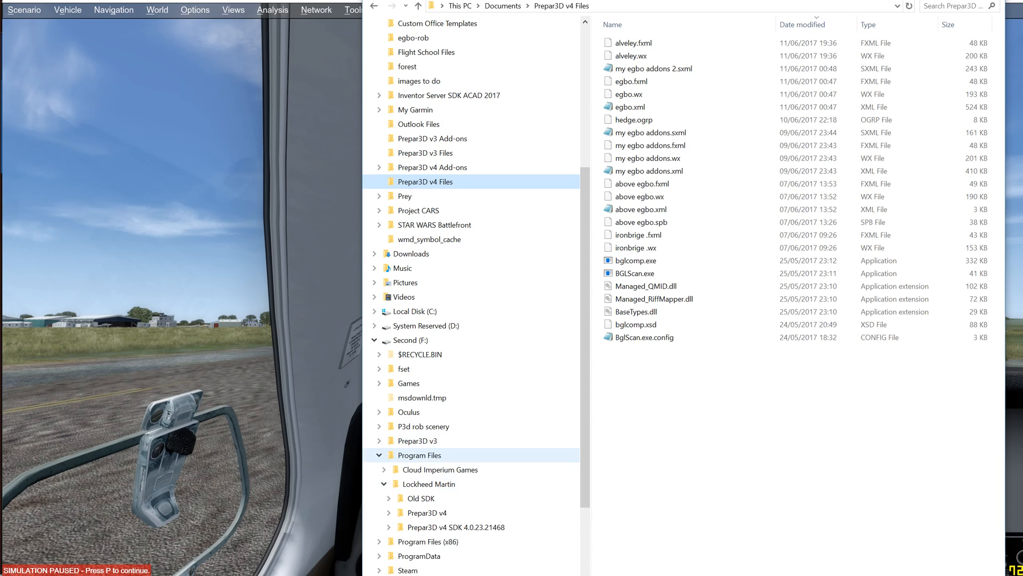
pyautogui.scroll(-1, 384, 455)
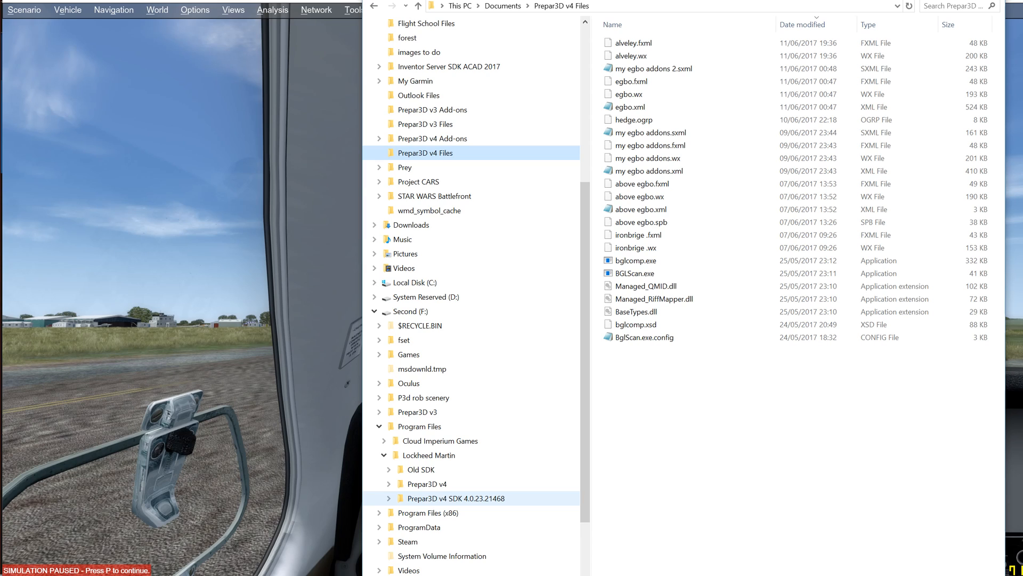
pyautogui.click(456, 499)
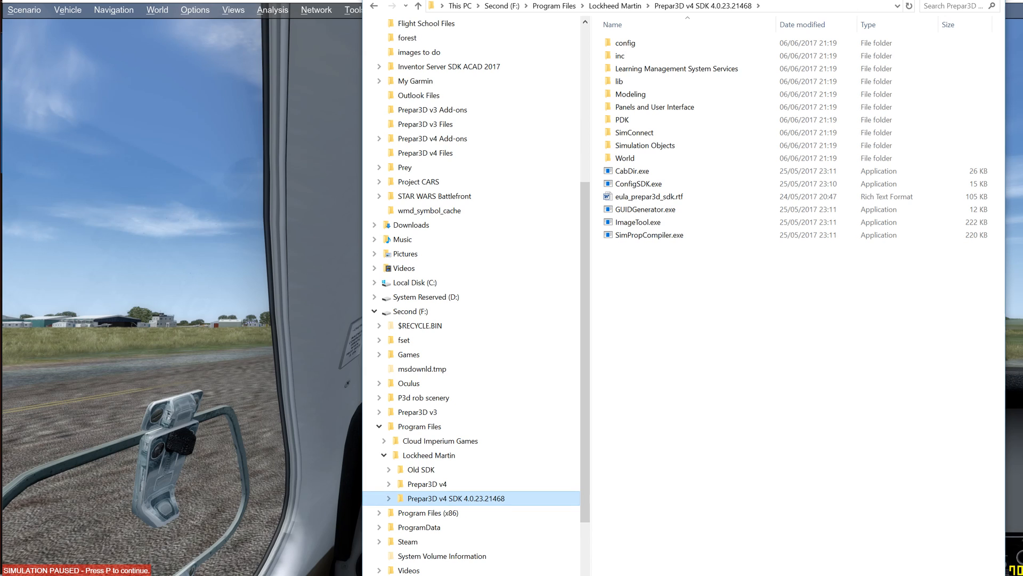
# Look through the SDK's World folder, checking its Terrain subfolder and the compiler files in its Scenery subfolder
pyautogui.click(389, 499)
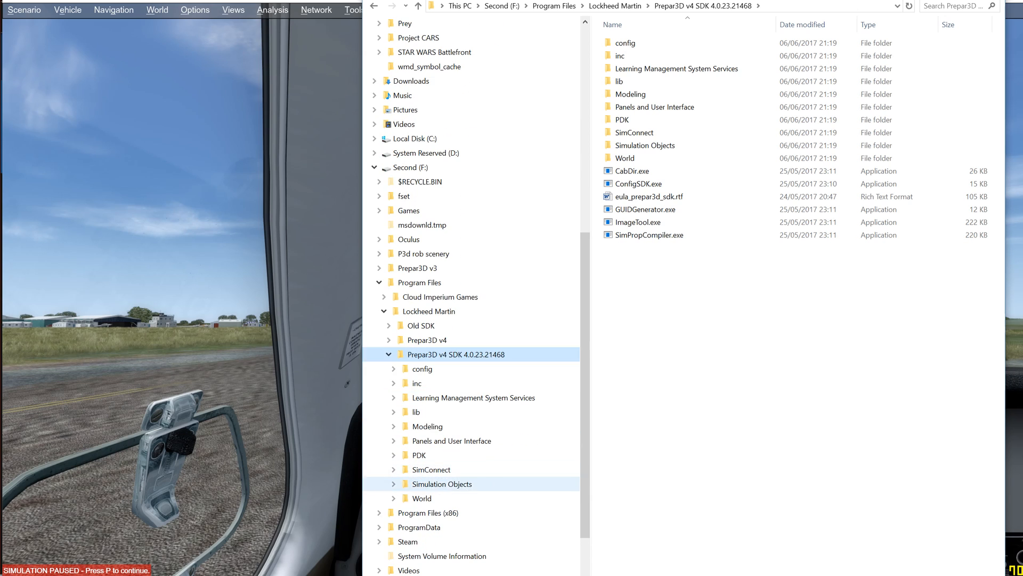
pyautogui.click(422, 497)
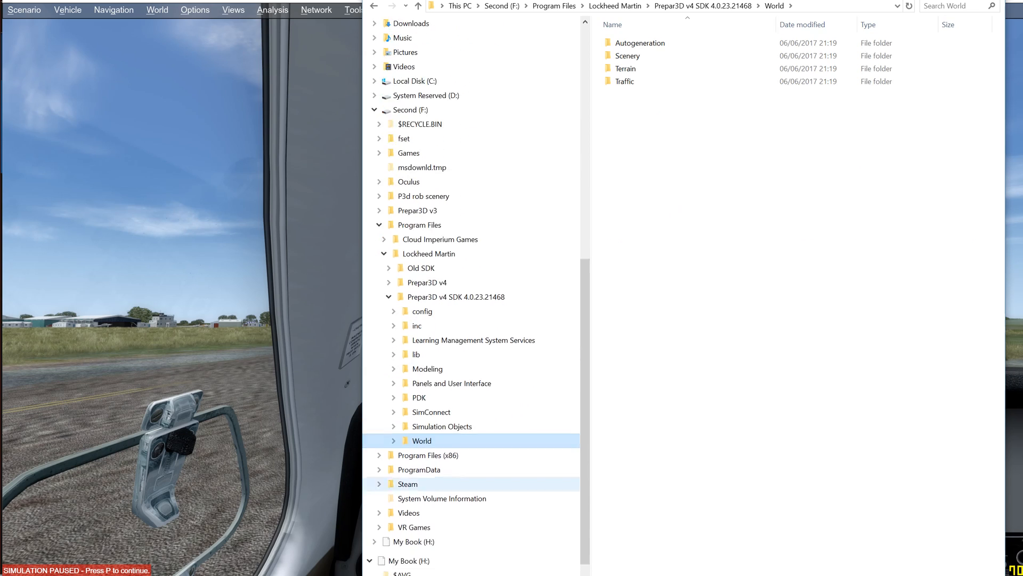
pyautogui.scroll(-2, 422, 498)
pyautogui.click(393, 440)
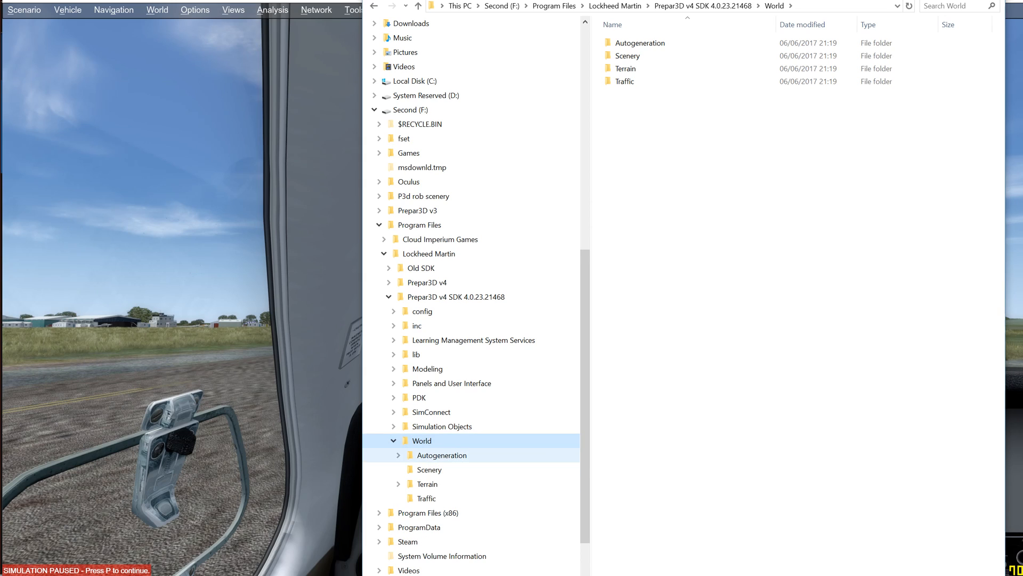
pyautogui.click(427, 484)
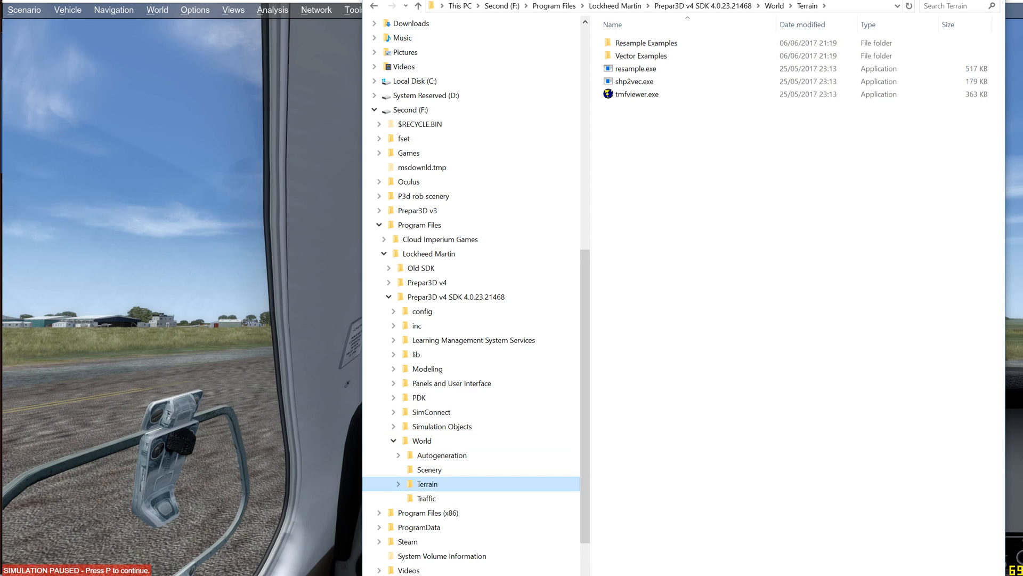
pyautogui.click(429, 470)
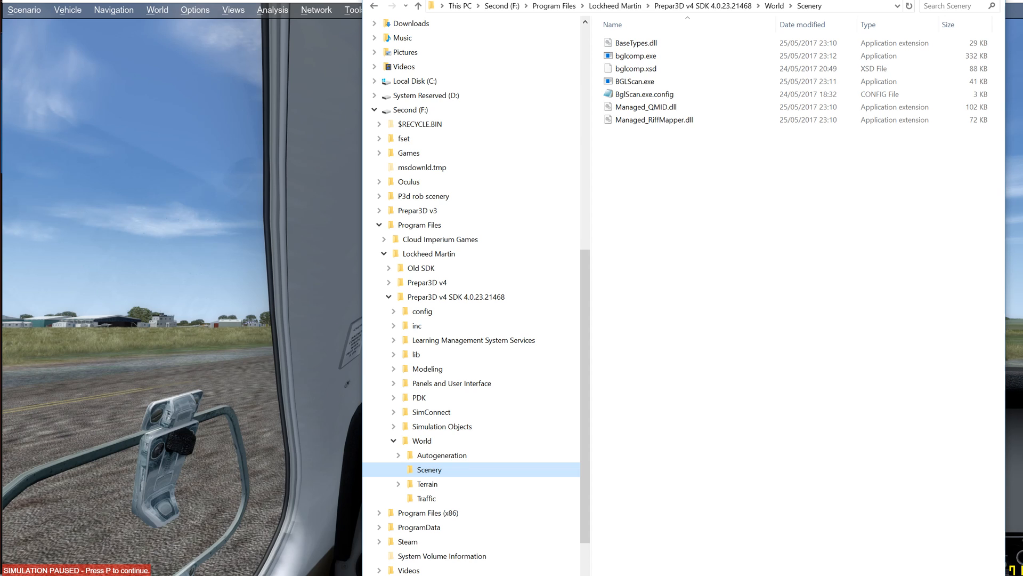
# Return to the Prepar3D v4 Files folder and compile my egbo addons 2.sxml into a BGL file with bglcomp.exe
pyautogui.scroll(6, 469, 152)
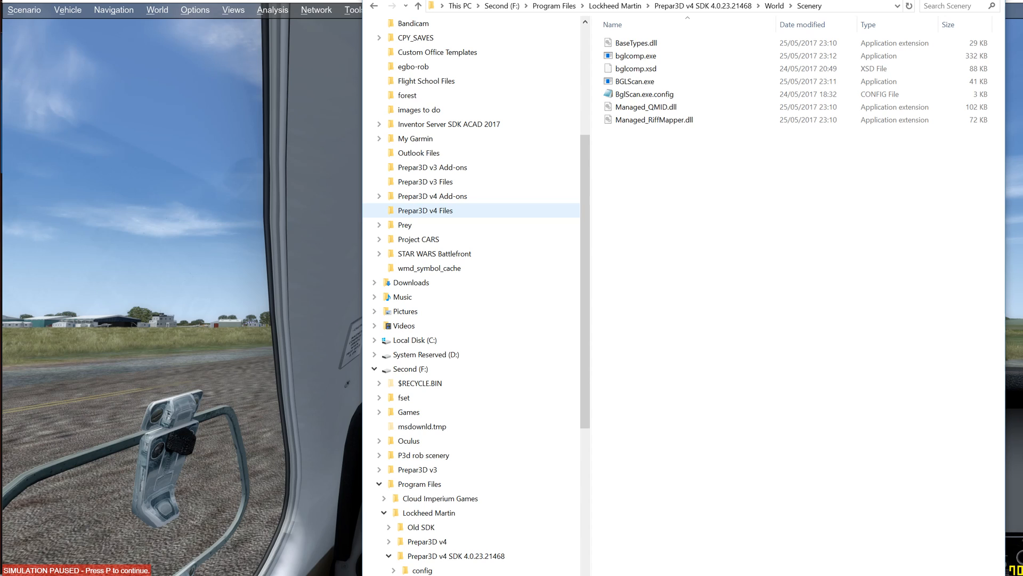
pyautogui.click(426, 210)
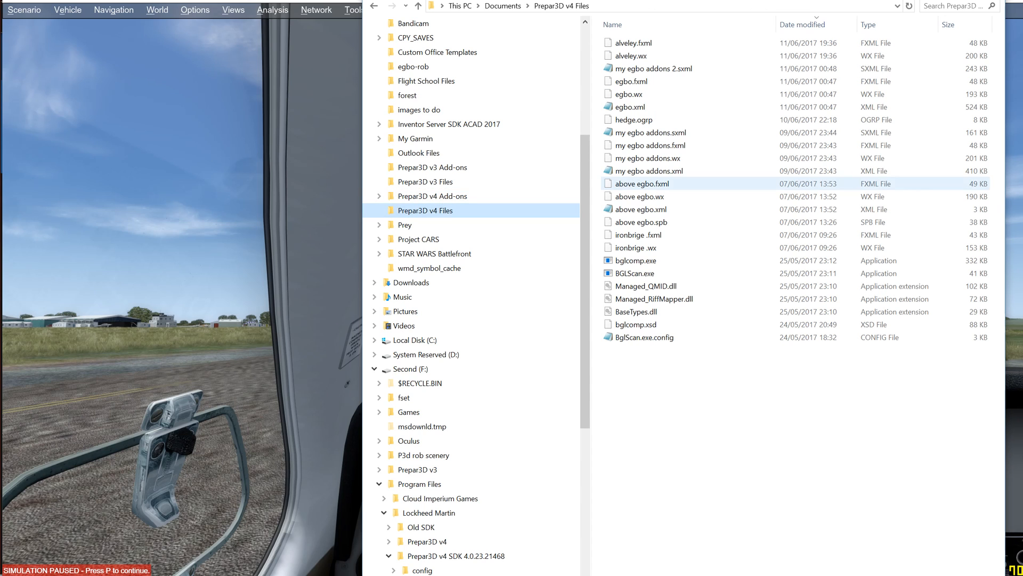
pyautogui.scroll(3, 471, 155)
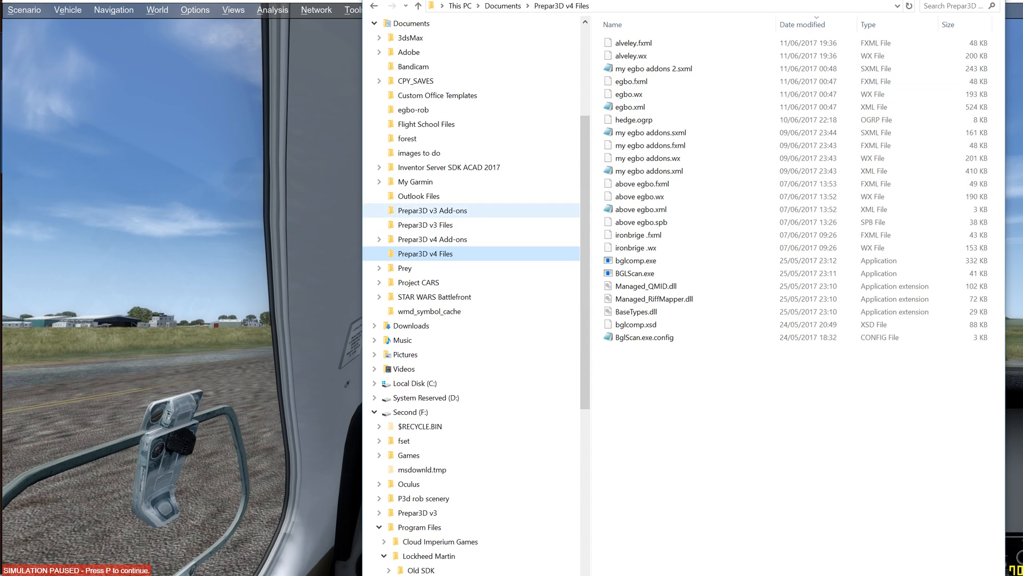
pyautogui.scroll(-2, 426, 80)
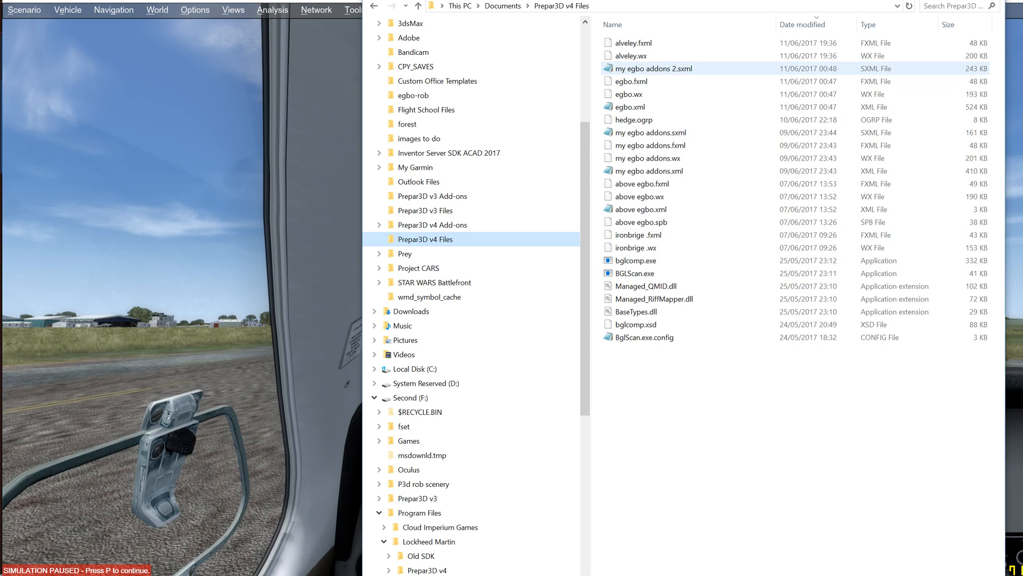
pyautogui.click(654, 68)
pyautogui.moveTo(654, 68); pyautogui.dragTo(661, 262)
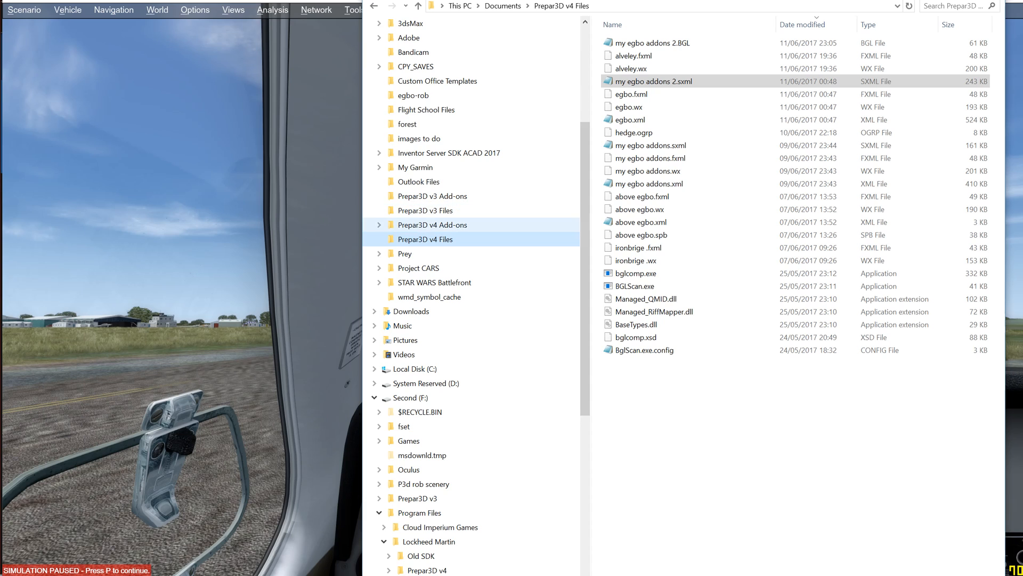
# Switch to Prepar3D and check the Prepar3D v4 Add-ons area in the Scenery Library
pyautogui.hotkey('alt', 'Tab')
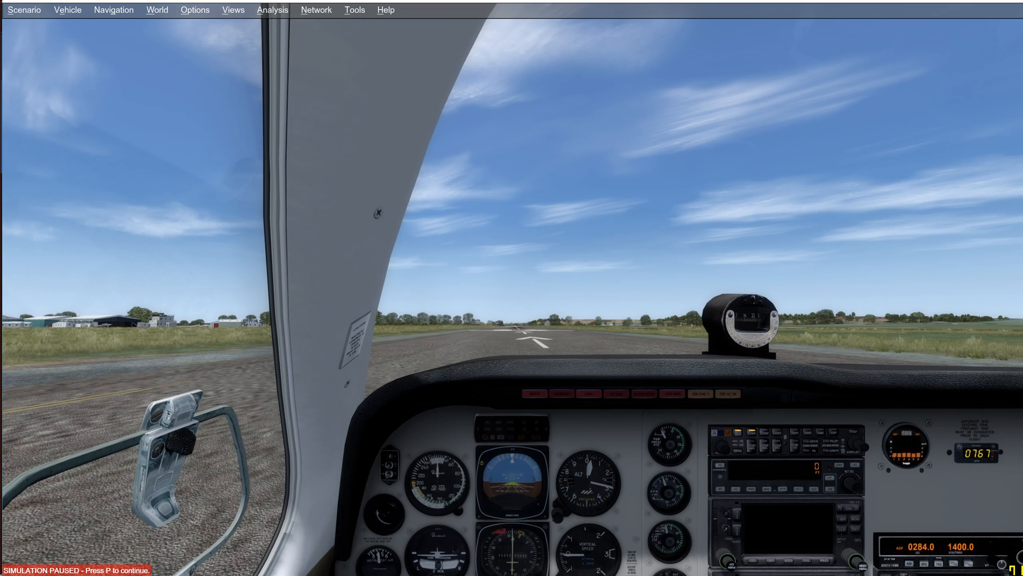
pyautogui.click(157, 10)
pyautogui.click(182, 75)
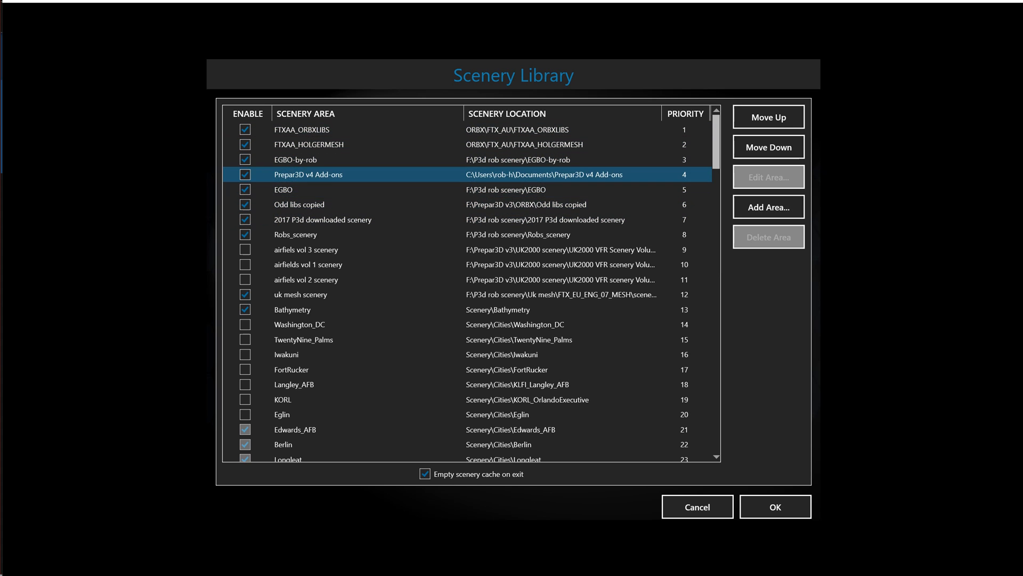
# Switch to File Explorer and check my egbo addons.BGL in the scenery subfolder of Prepar3D v4 Add-ons
pyautogui.hotkey('alt', 'Tab')
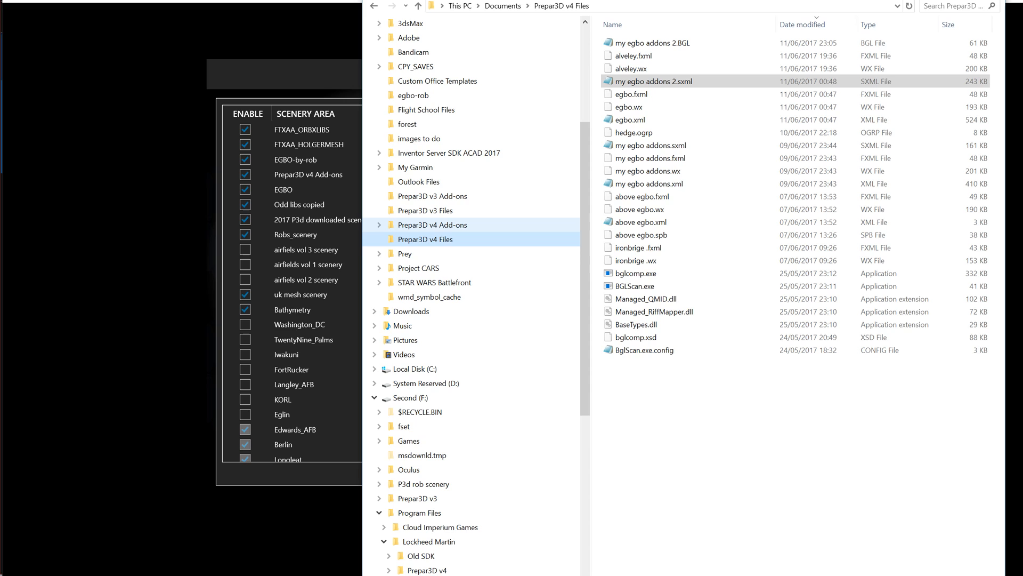
pyautogui.click(432, 224)
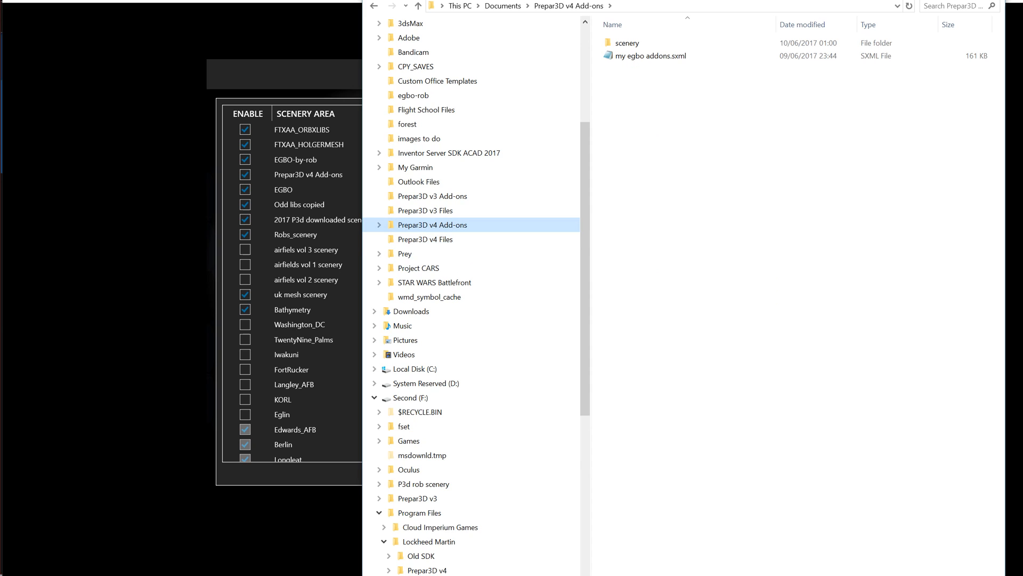
pyautogui.rightClick(633, 192)
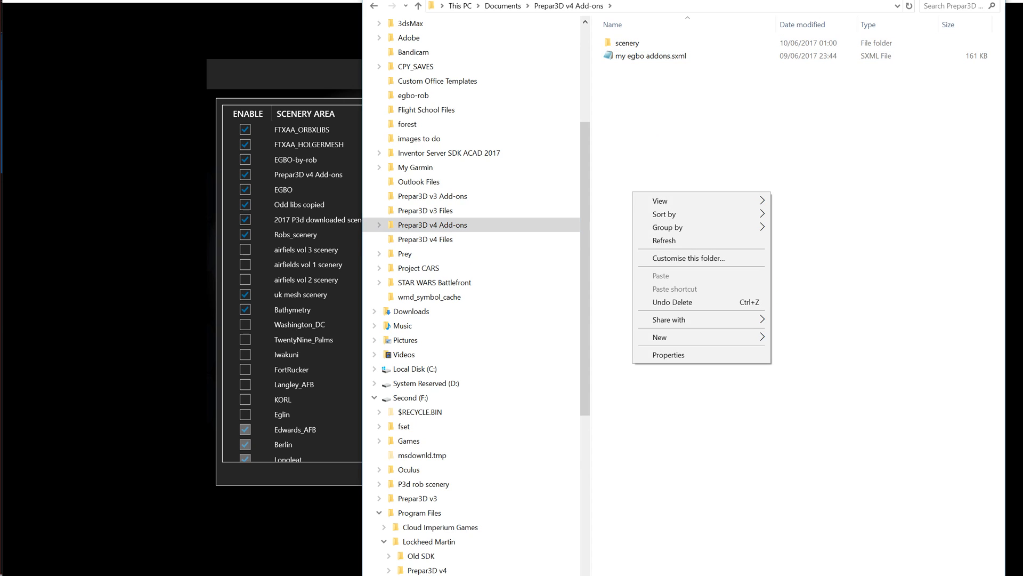
pyautogui.moveTo(672, 337)
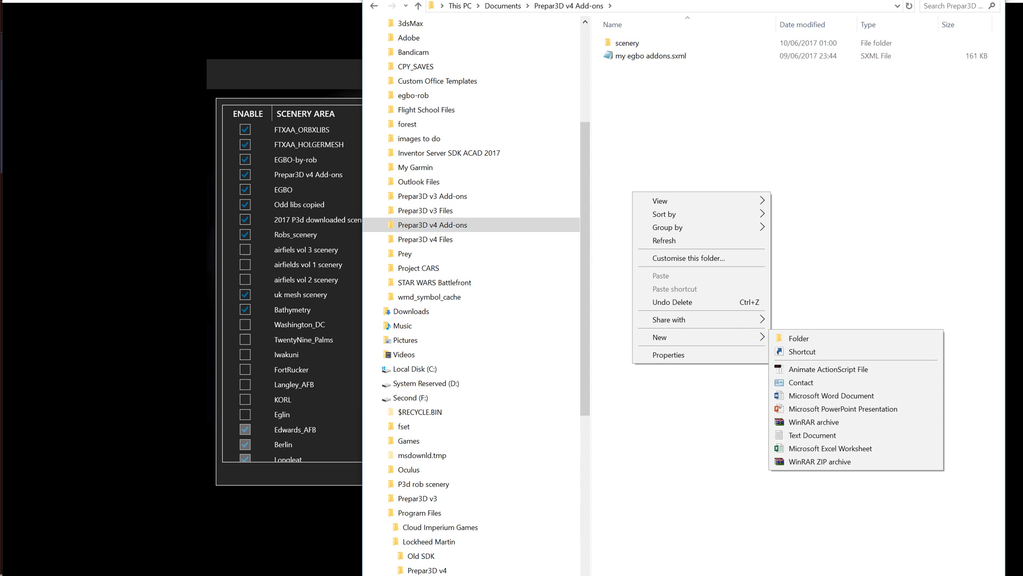
pyautogui.doubleClick(628, 42)
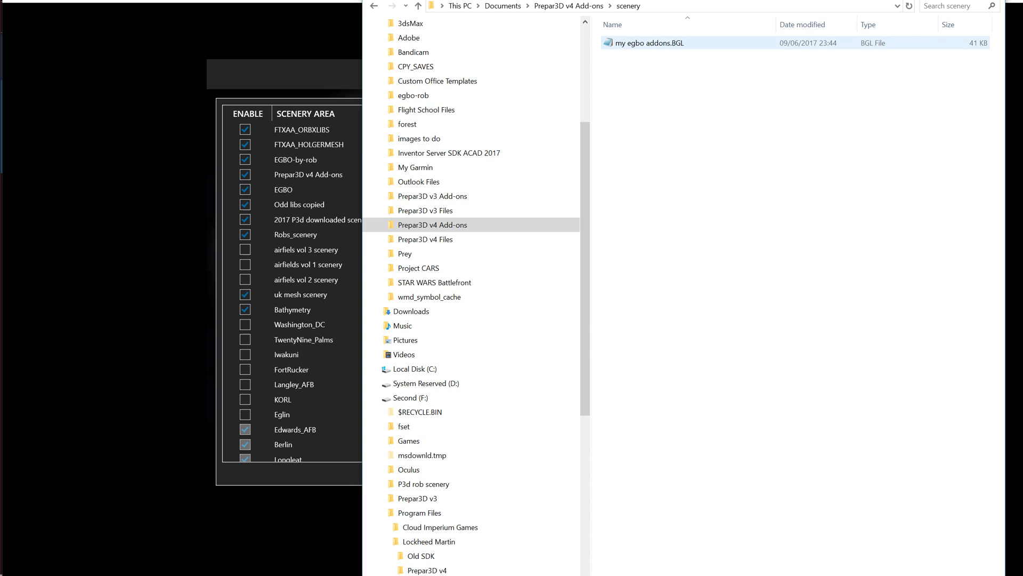
pyautogui.click(649, 43)
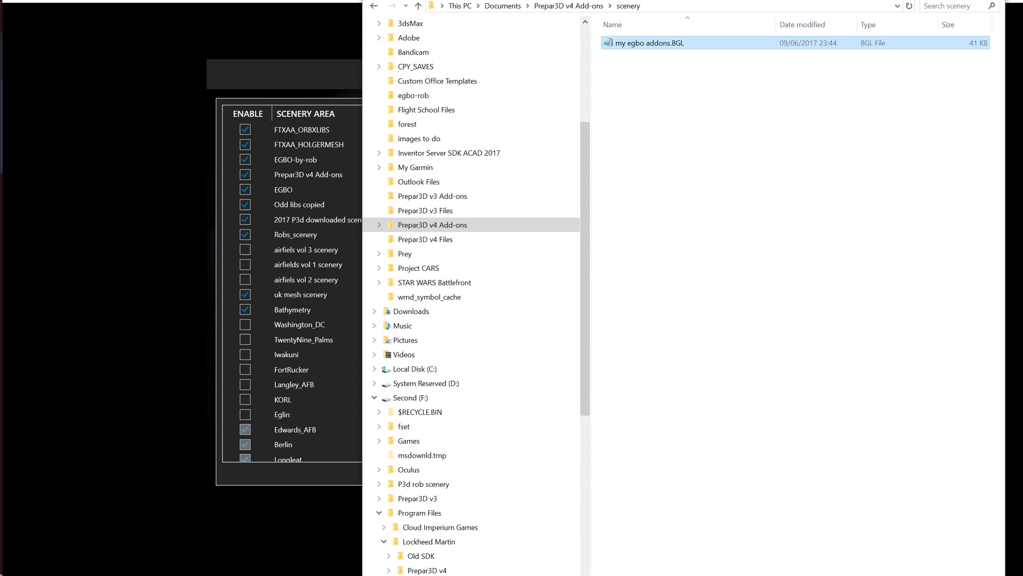
# Return to Prepar3D, close the Scenery Library without saving and show where SimDirector is opened from
pyautogui.click(314, 52)
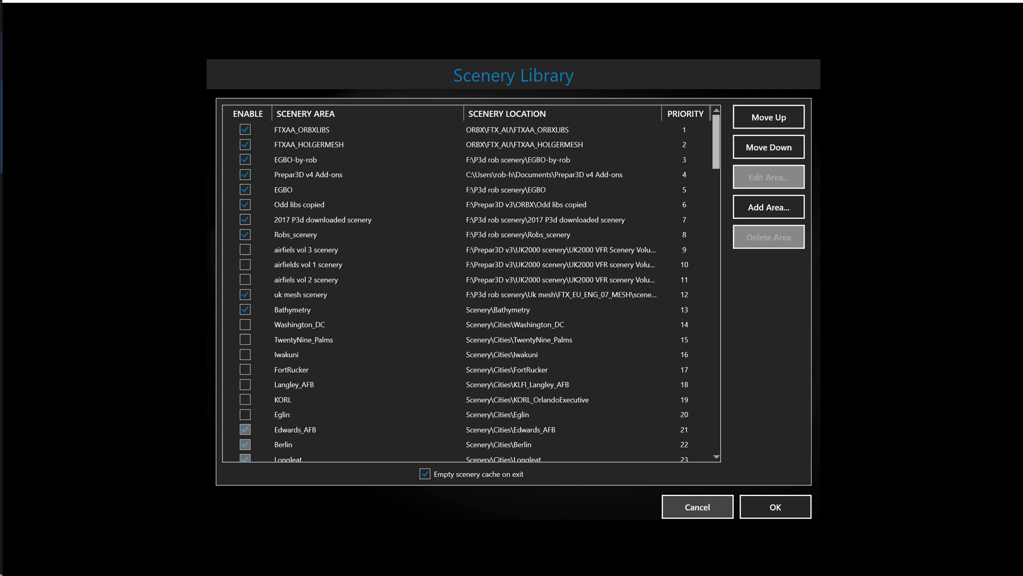
pyautogui.click(698, 507)
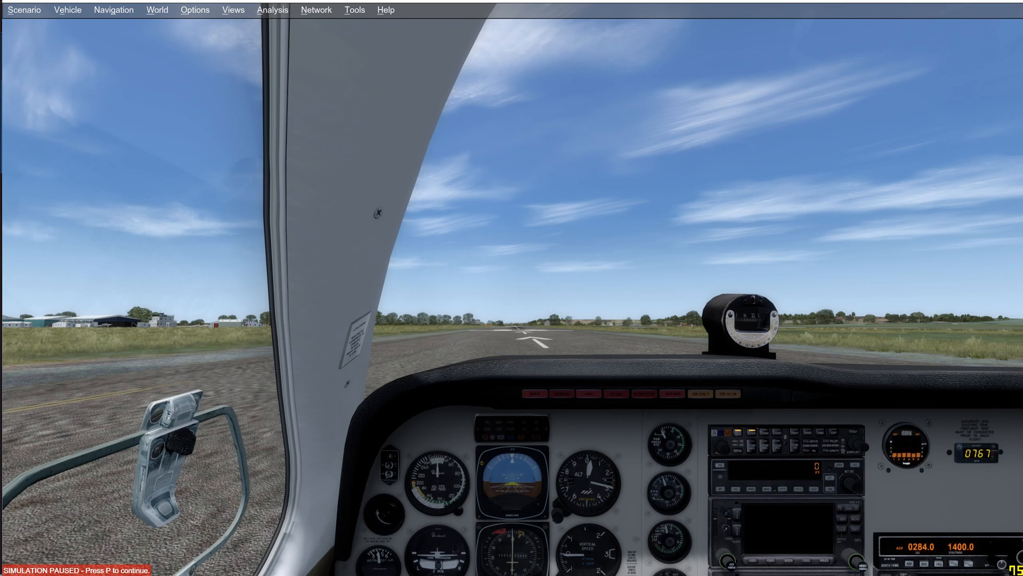
pyautogui.hotkey('alt', 't')
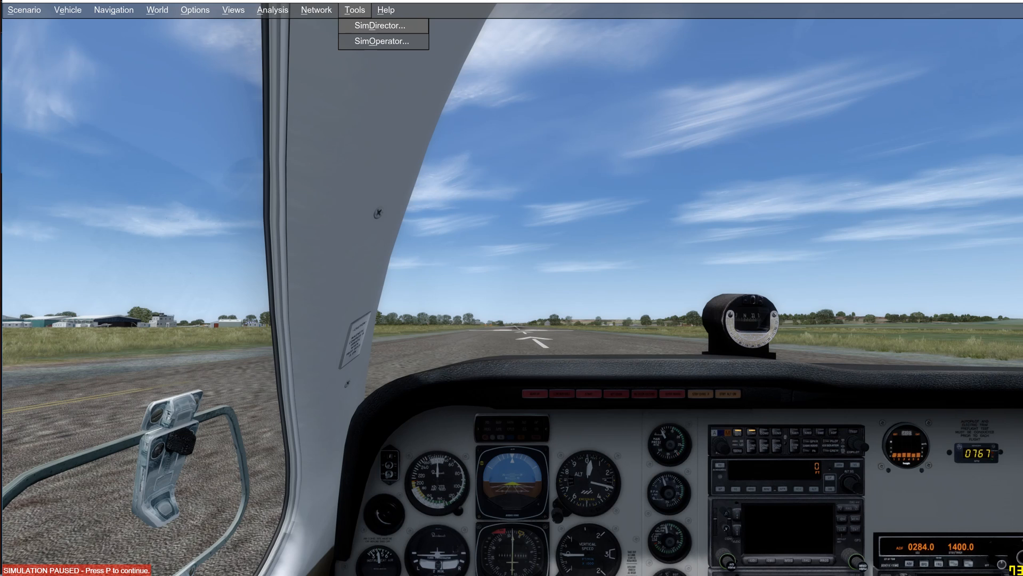
# Switch to File Explorer and examine the compiled my egbo addons 2.BGL in the Prepar3D v4 Files folder
pyautogui.hotkey('alt', 'Tab')
pyautogui.click(425, 239)
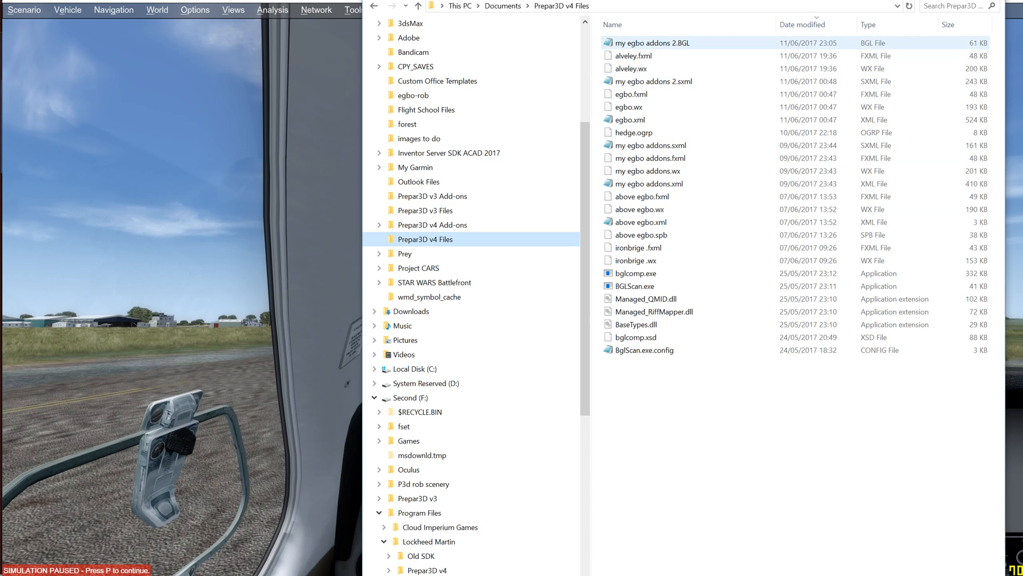
# Return to Prepar3D, resume the paused simulation and look out of the cockpit's left side towards the airfield buildings
pyautogui.click(256, 208)
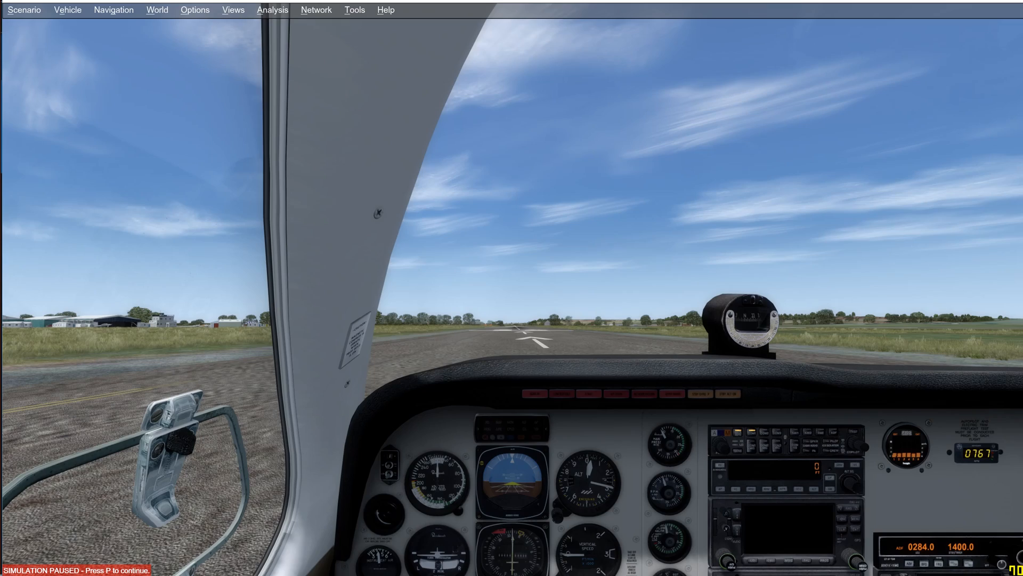
pyautogui.press('p')
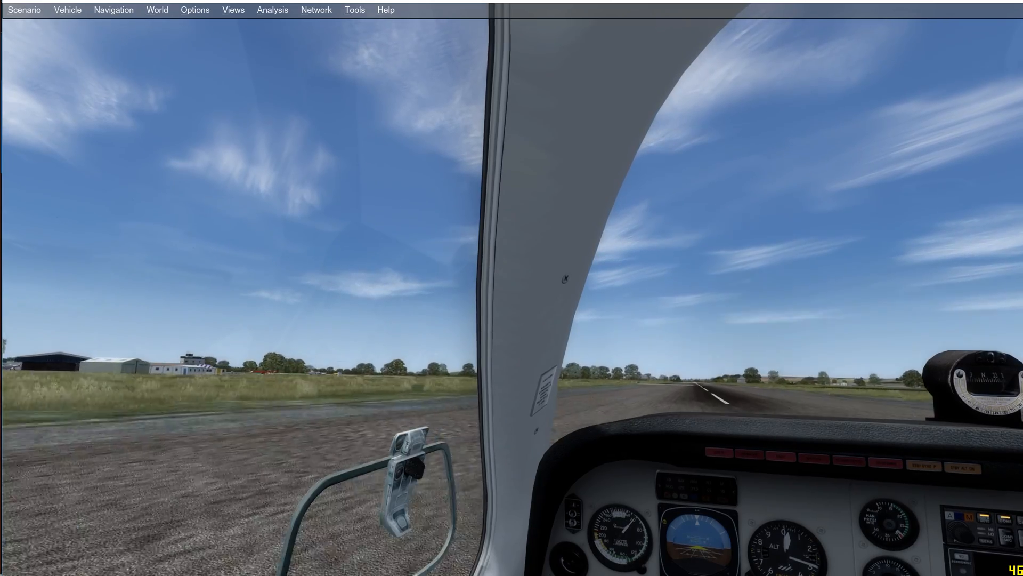
pyautogui.press('KP_4')
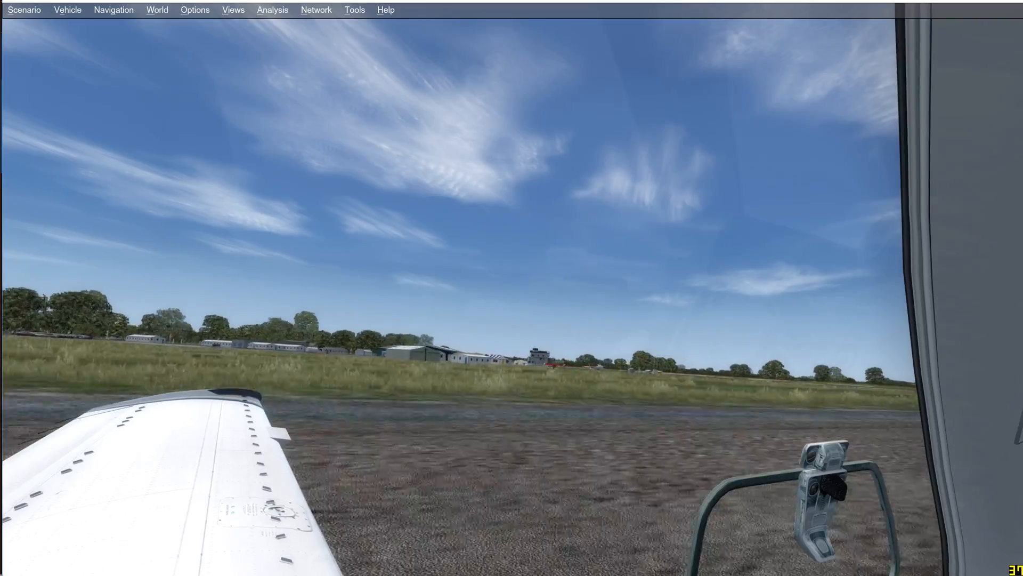